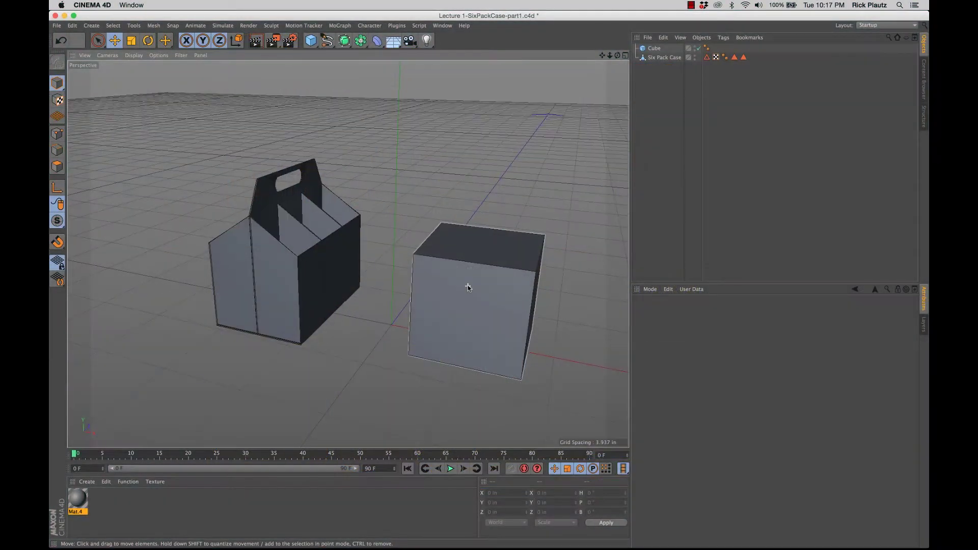
Delete the finished Six Pack Case object from the scene, leaving only the cube
{"action": "left_click_drag", "start_coordinate": [489, 296], "coordinate": [466, 260], "text": "alt"}
{"action": "left_click", "coordinate": [466, 260]}
{"action": "left_click_drag", "start_coordinate": [445, 300], "coordinate": [417, 304], "text": "alt"}
{"action": "left_click", "coordinate": [297, 265]}
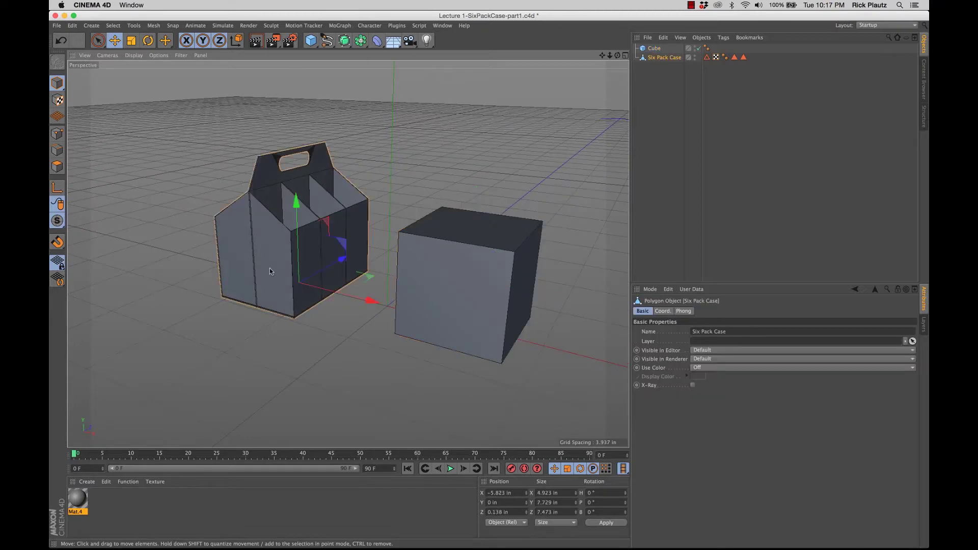
{"action": "left_click_drag", "start_coordinate": [279, 270], "coordinate": [305, 276], "text": "alt"}
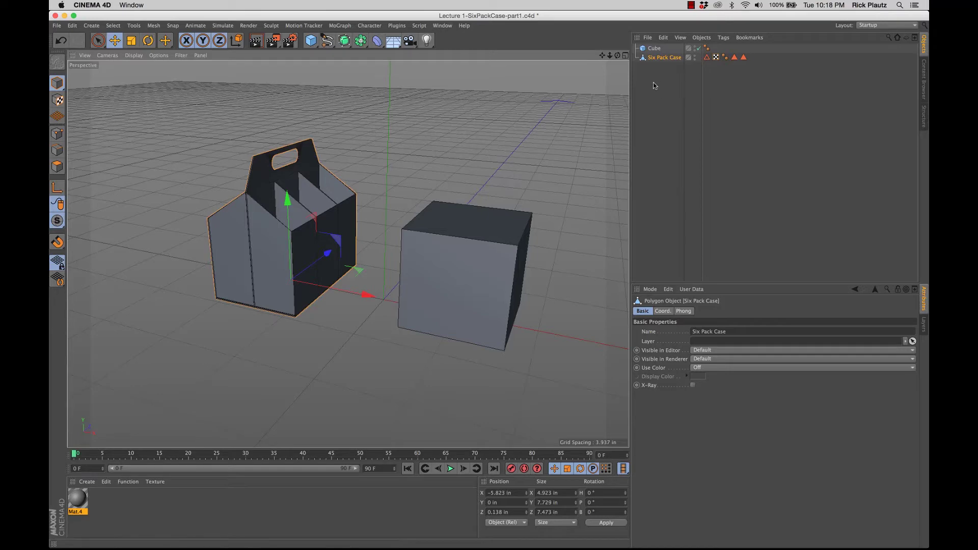
{"action": "key", "text": "Delete"}
Flatten the cube into a thin slab about 0.136 in thick
{"action": "left_click_drag", "start_coordinate": [482, 259], "coordinate": [497, 280], "text": "alt"}
{"action": "left_click", "coordinate": [498, 279]}
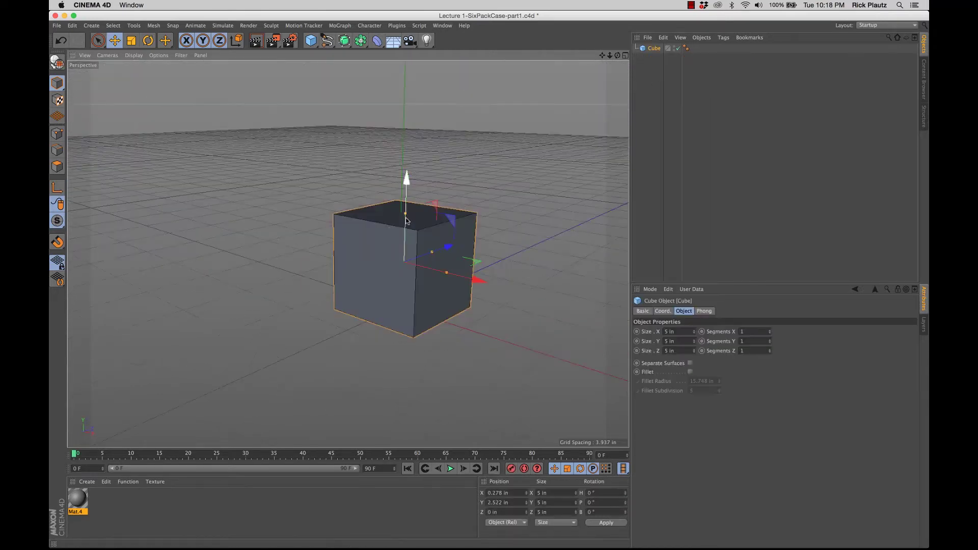
{"action": "left_click_drag", "start_coordinate": [406, 217], "coordinate": [409, 291]}
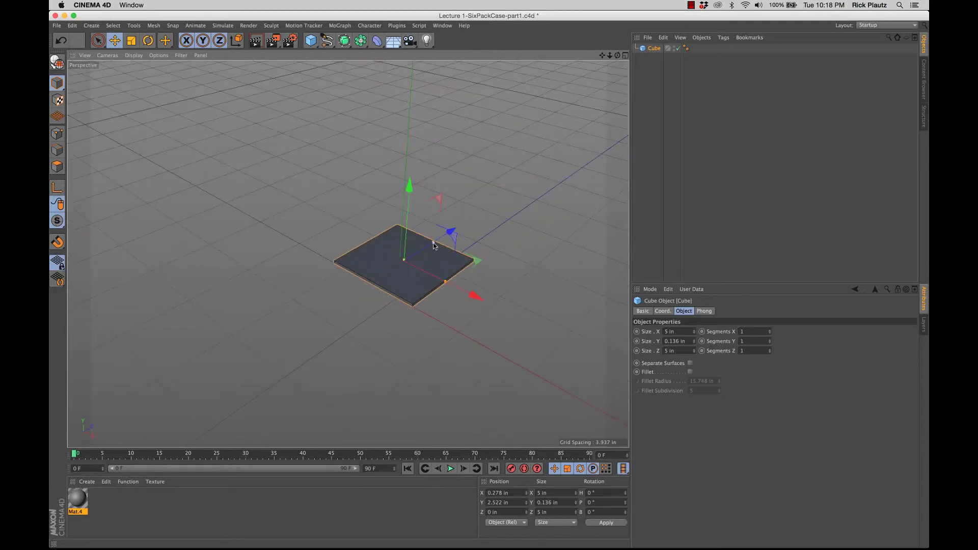
Stretch the slab to about 5.9 in along X and 9.5 in along Z, and lower it to about 0.524 in in Y
{"action": "left_click_drag", "start_coordinate": [435, 241], "coordinate": [454, 220]}
{"action": "left_click_drag", "start_coordinate": [420, 275], "coordinate": [316, 344], "text": "alt"}
{"action": "mouse_move", "coordinate": [362, 313]}
{"action": "left_mouse_down", "text": "alt"}
{"action": "mouse_move", "coordinate": [393, 315]}
{"action": "mouse_move", "coordinate": [362, 323]}
{"action": "left_mouse_up", "text": "alt"}
{"action": "middle_click_drag", "start_coordinate": [363, 323], "coordinate": [401, 255], "text": "alt"}
{"action": "left_click_drag", "start_coordinate": [402, 257], "coordinate": [410, 270], "text": "alt"}
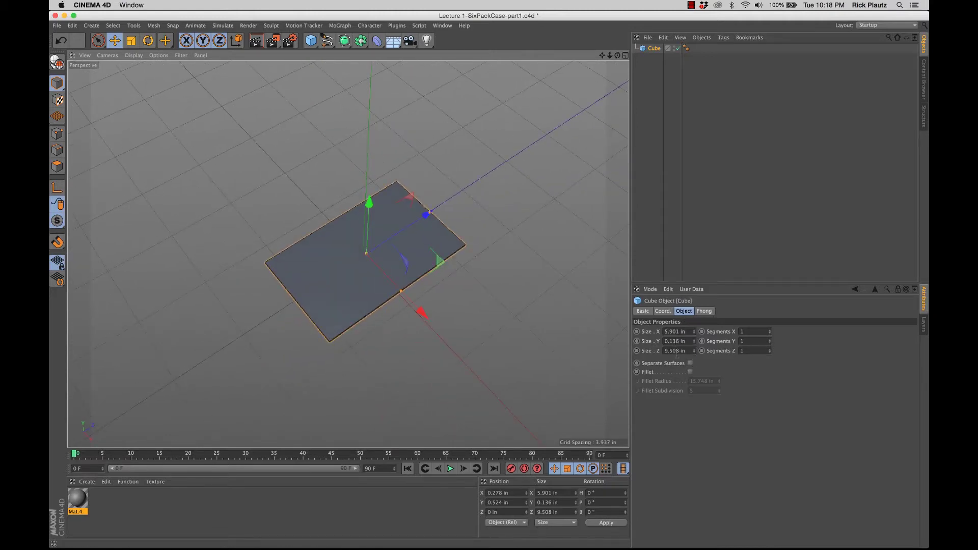
Divide the slab into 2 segments along X
{"action": "left_click_drag", "start_coordinate": [369, 294], "coordinate": [424, 288], "text": "alt"}
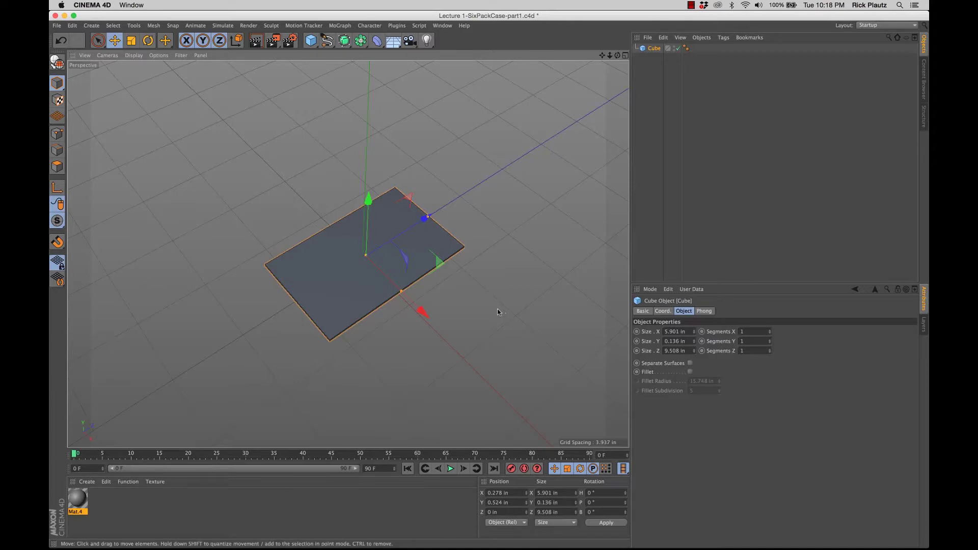
{"action": "mouse_move", "coordinate": [382, 285]}
{"action": "left_mouse_down", "text": "alt"}
{"action": "mouse_move", "coordinate": [403, 279]}
{"action": "mouse_move", "coordinate": [388, 273]}
{"action": "left_mouse_up", "text": "alt"}
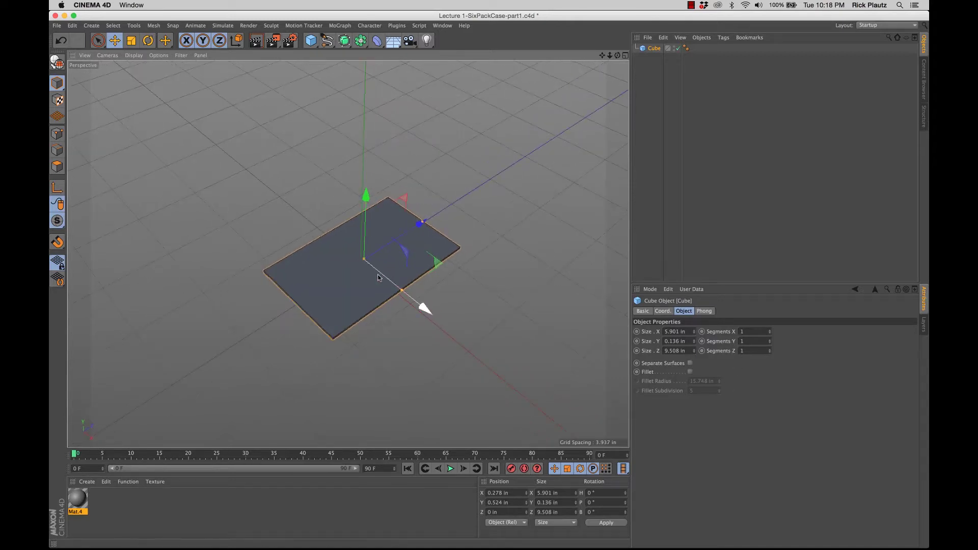
{"action": "scroll", "coordinate": [374, 279], "scroll_direction": "up", "scroll_amount": 5}
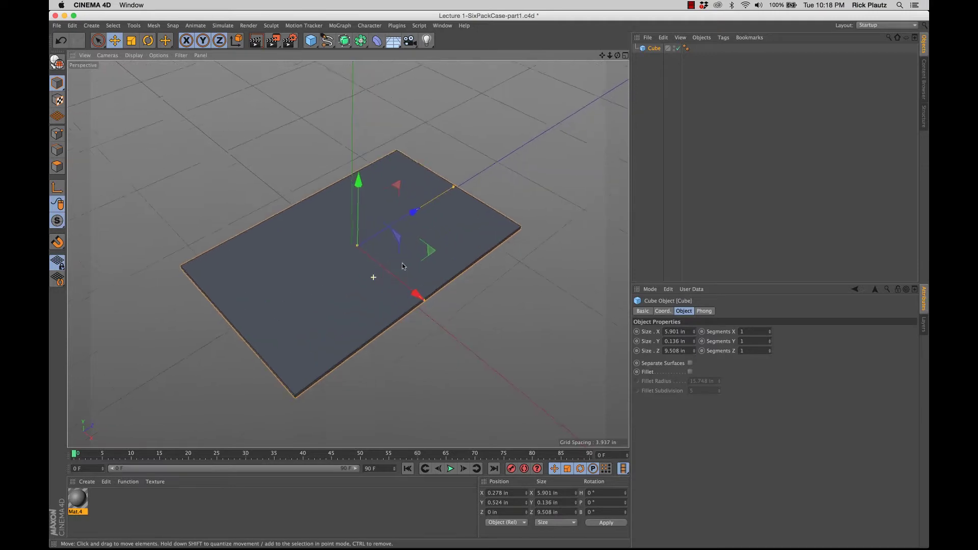
{"action": "left_click", "coordinate": [770, 330]}
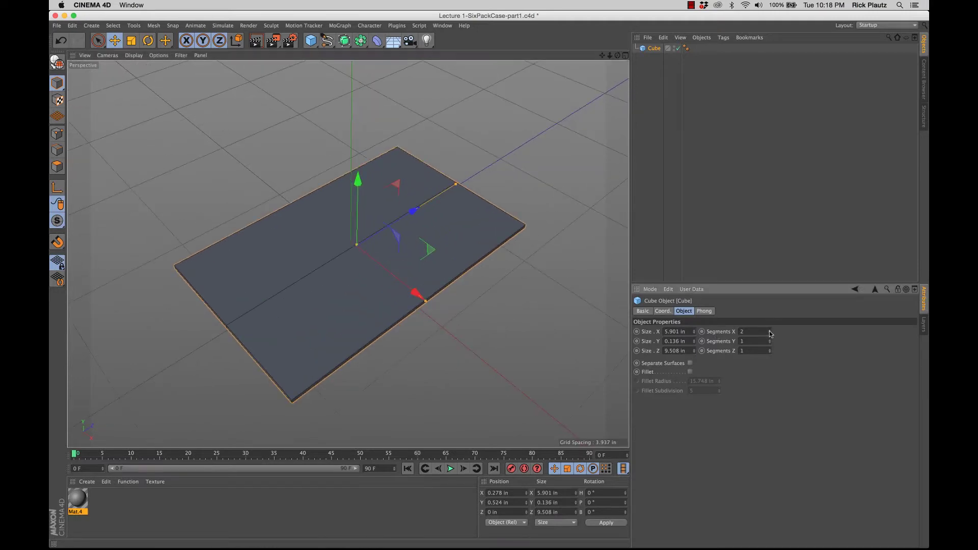
{"action": "left_click_drag", "start_coordinate": [363, 273], "coordinate": [421, 274], "text": "alt"}
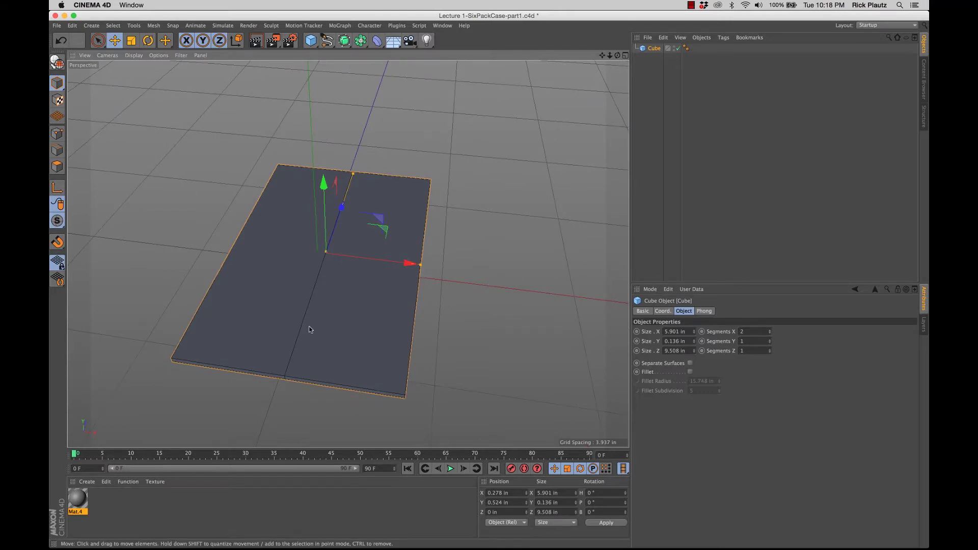
{"action": "left_click_drag", "start_coordinate": [309, 329], "coordinate": [560, 319], "text": "alt"}
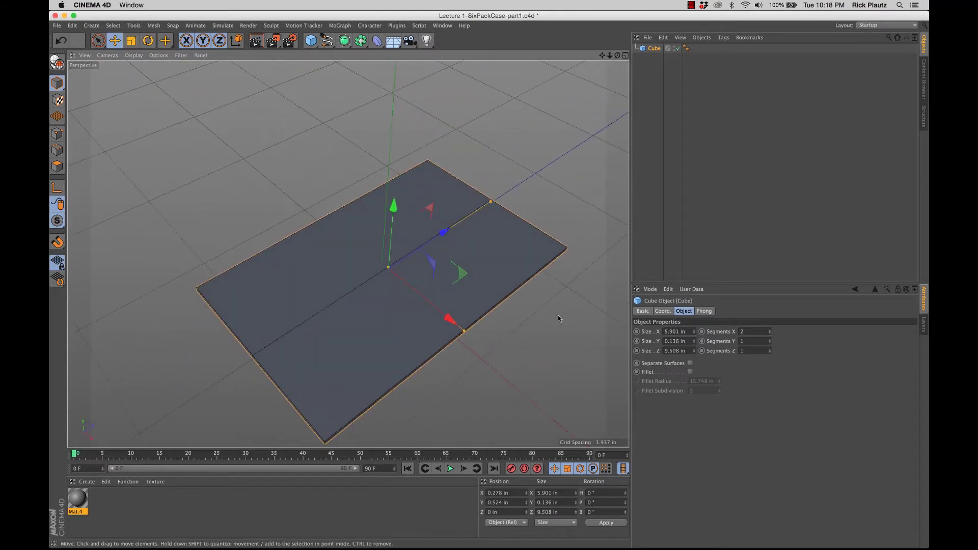
Try 7 segments along X on the slab and bring the count back to 2
{"action": "left_click", "coordinate": [770, 331]}
{"action": "left_click", "coordinate": [771, 331]}
{"action": "left_click", "coordinate": [771, 330]}
{"action": "left_click", "coordinate": [771, 330]}
{"action": "left_click", "coordinate": [771, 330]}
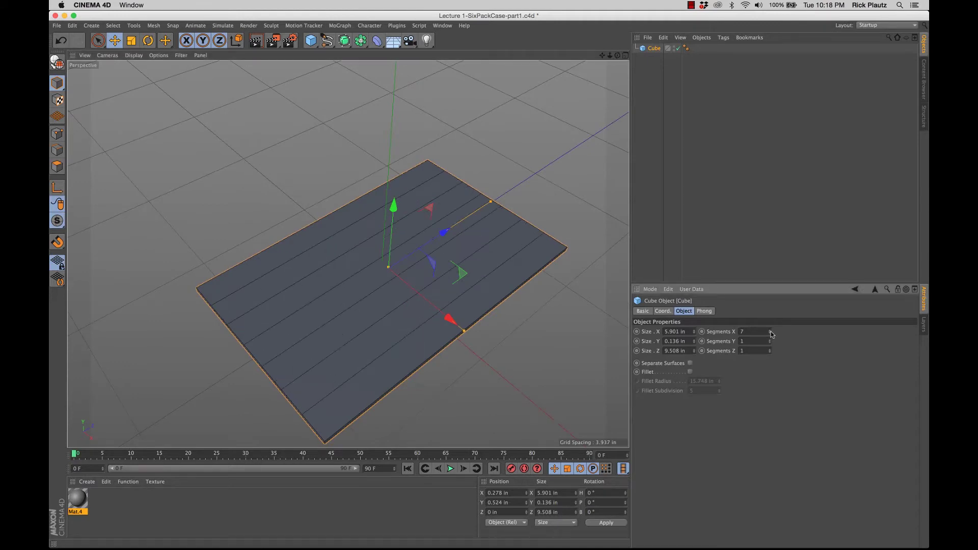
{"action": "left_click", "coordinate": [771, 334]}
{"action": "left_click", "coordinate": [771, 334]}
{"action": "left_click", "coordinate": [771, 334]}
{"action": "left_click", "coordinate": [771, 334]}
{"action": "left_click", "coordinate": [770, 335]}
Divide the slab into 3 segments along Z
{"action": "left_click_drag", "start_coordinate": [338, 297], "coordinate": [328, 301], "text": "alt"}
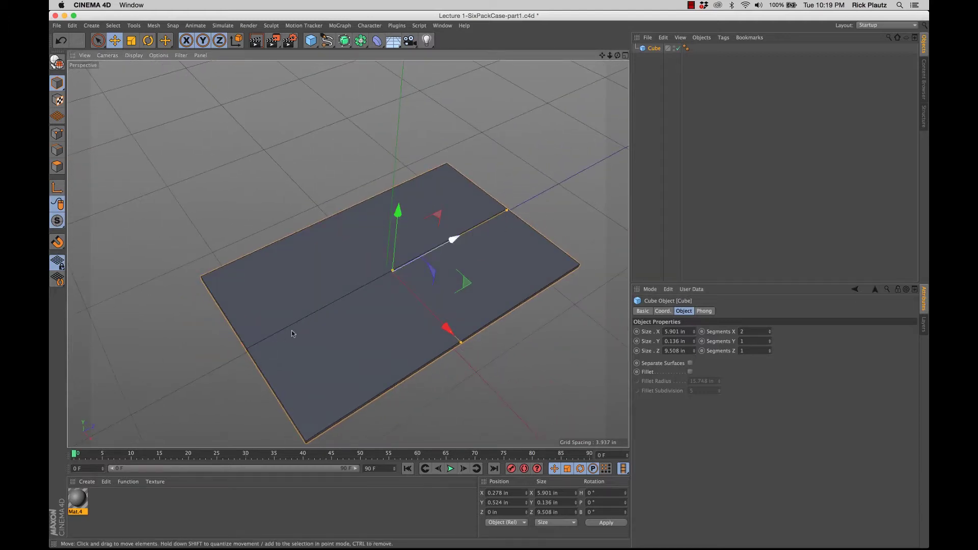
{"action": "left_click_drag", "start_coordinate": [305, 334], "coordinate": [304, 301], "text": "alt"}
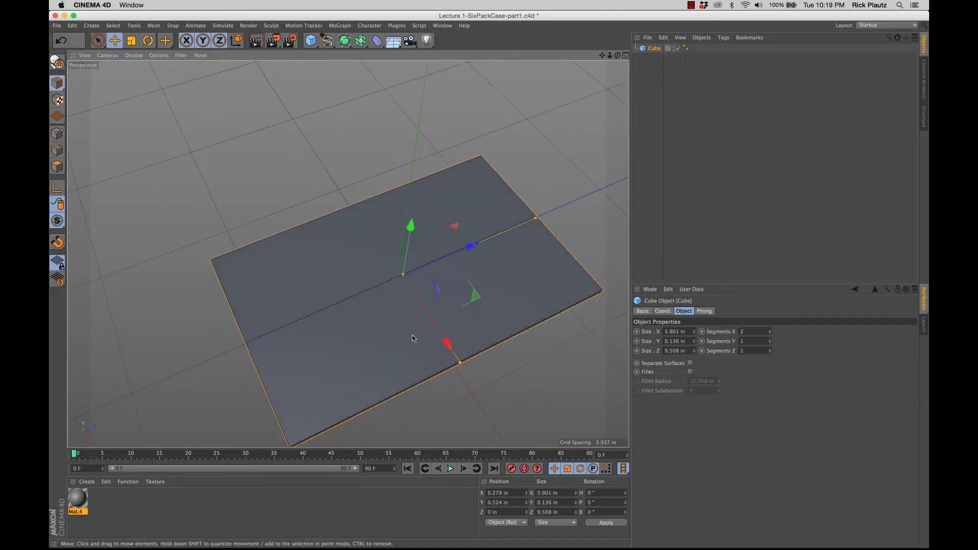
{"action": "left_click_drag", "start_coordinate": [408, 334], "coordinate": [421, 308], "text": "alt"}
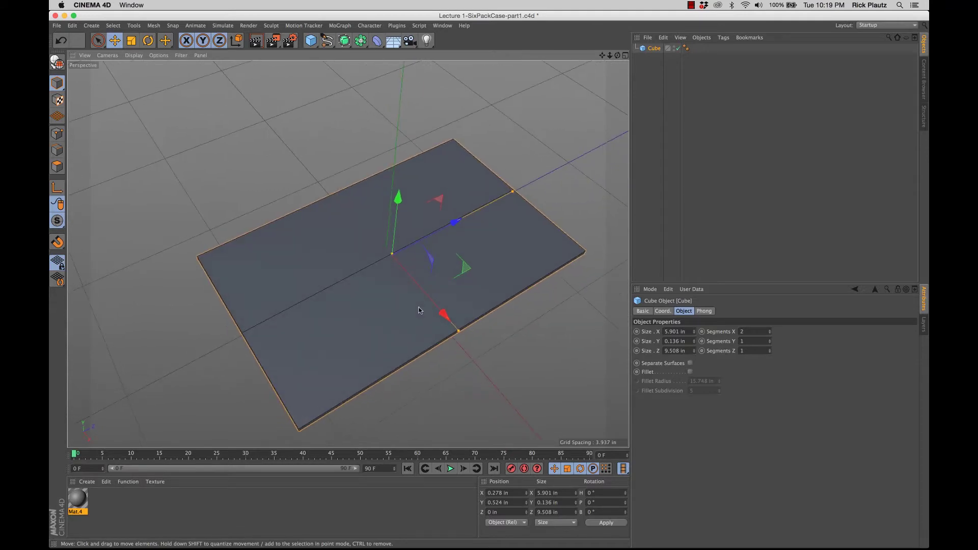
{"action": "left_click", "coordinate": [771, 350]}
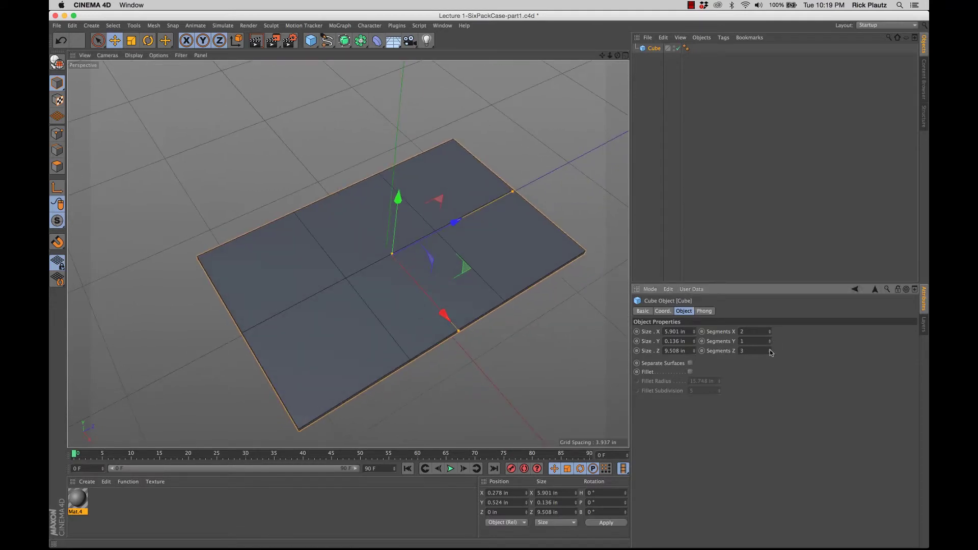
Shrink the slab to about 5.848 in along X and 8.925 in along Z so its six cells are nearly square
{"action": "left_click_drag", "start_coordinate": [431, 275], "coordinate": [448, 298], "text": "alt"}
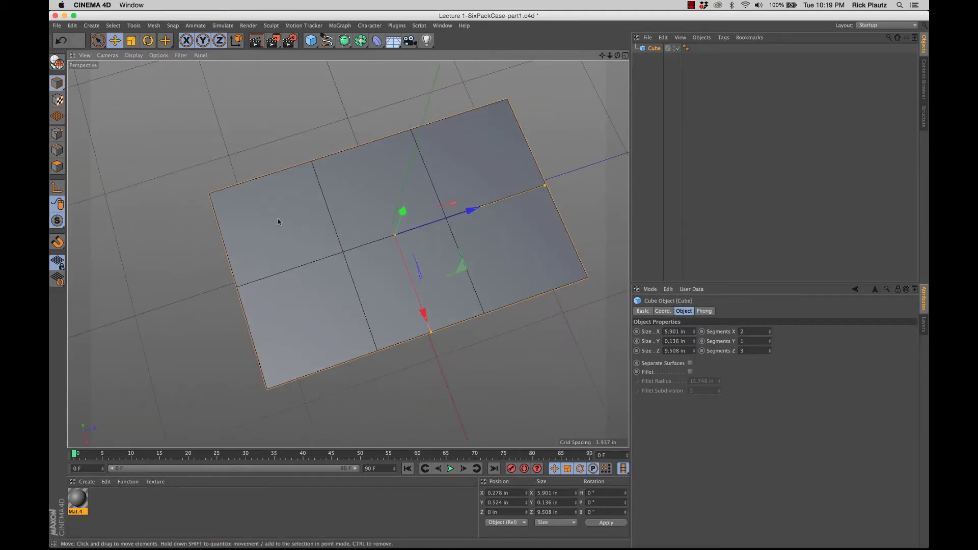
{"action": "left_click_drag", "start_coordinate": [296, 228], "coordinate": [293, 273], "text": "alt"}
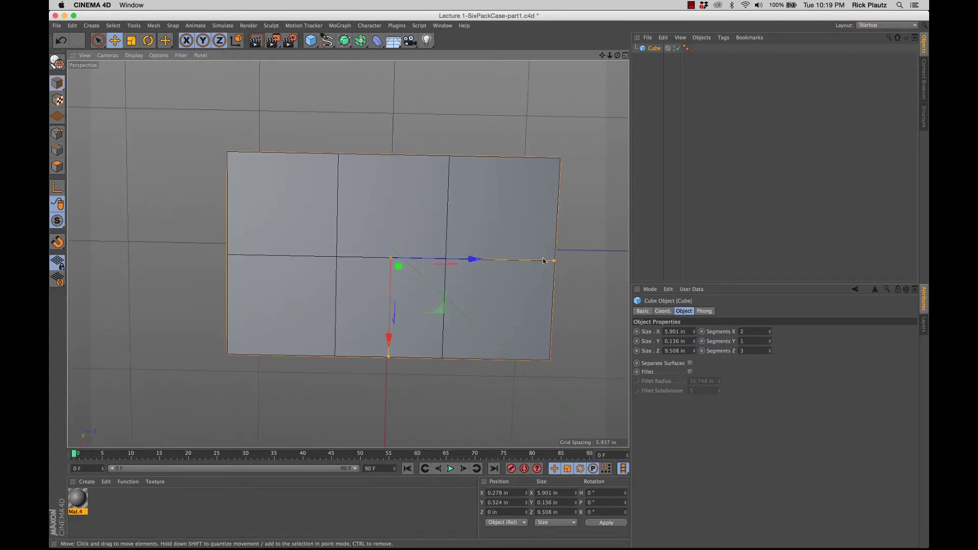
{"action": "left_click_drag", "start_coordinate": [553, 261], "coordinate": [533, 265]}
{"action": "mouse_move", "coordinate": [389, 359]}
{"action": "left_mouse_down"}
{"action": "mouse_move", "coordinate": [390, 345]}
{"action": "mouse_move", "coordinate": [389, 359]}
{"action": "left_mouse_up"}
{"action": "left_click_drag", "start_coordinate": [531, 261], "coordinate": [544, 262]}
Set the slab's Y thickness to 0.05 in
{"action": "left_click_drag", "start_coordinate": [421, 286], "coordinate": [378, 154], "text": "alt"}
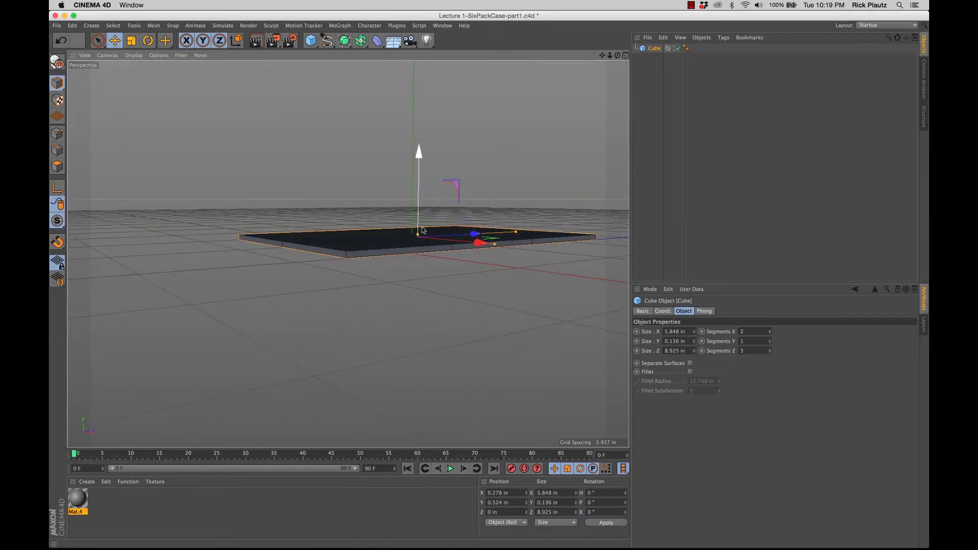
{"action": "left_click_drag", "start_coordinate": [420, 236], "coordinate": [420, 237]}
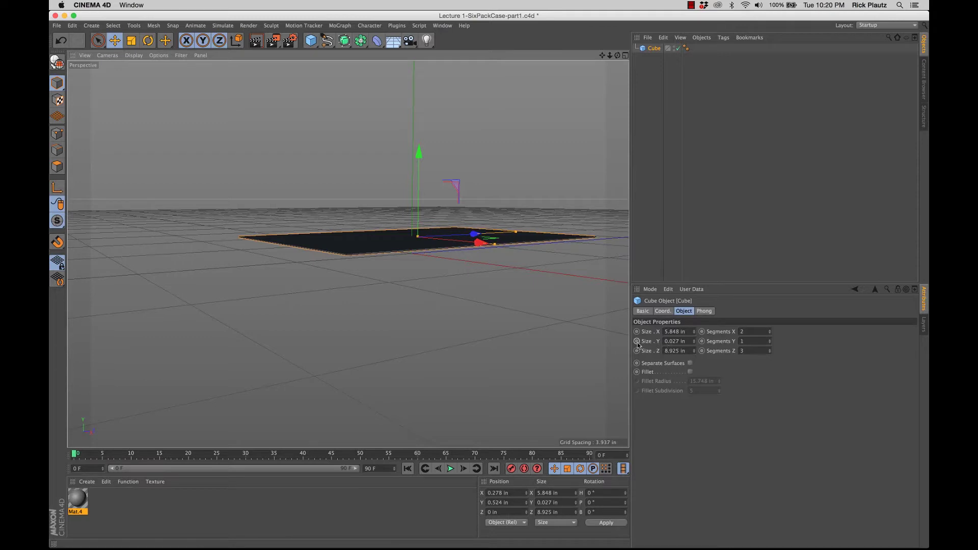
{"action": "left_click", "coordinate": [689, 342]}
{"action": "type", "text": "0.5"}
{"action": "key", "text": "Return"}
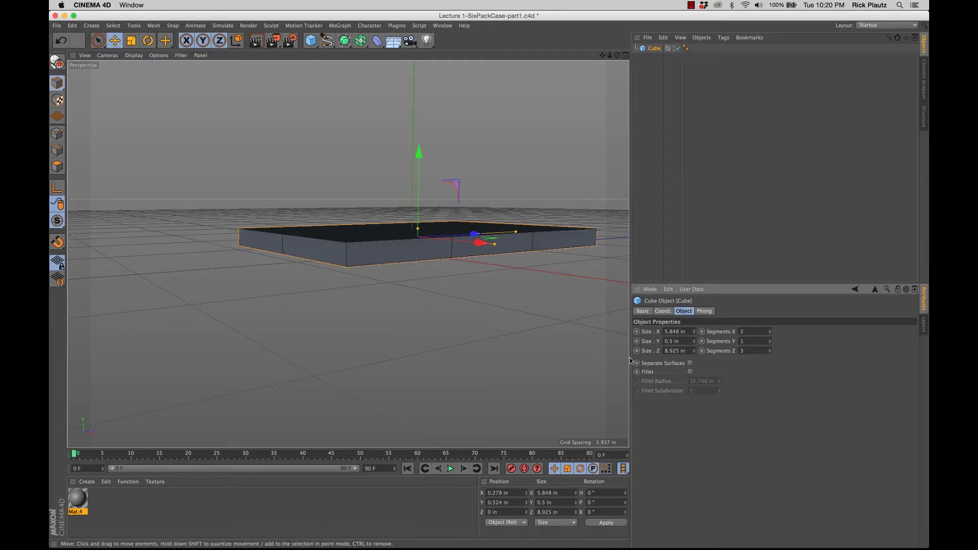
{"action": "left_click", "coordinate": [680, 341]}
{"action": "key", "text": "BackSpace"}
{"action": "key", "text": "Return"}
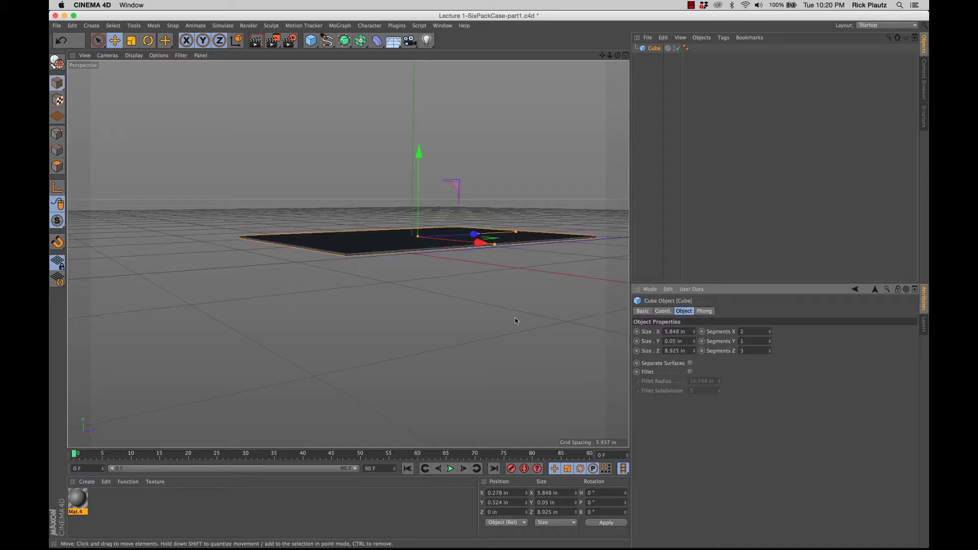
Examine the slab's thin edge and its two-by-three segment grid from several angles
{"action": "right_click_drag", "start_coordinate": [369, 240], "coordinate": [413, 243], "text": "alt"}
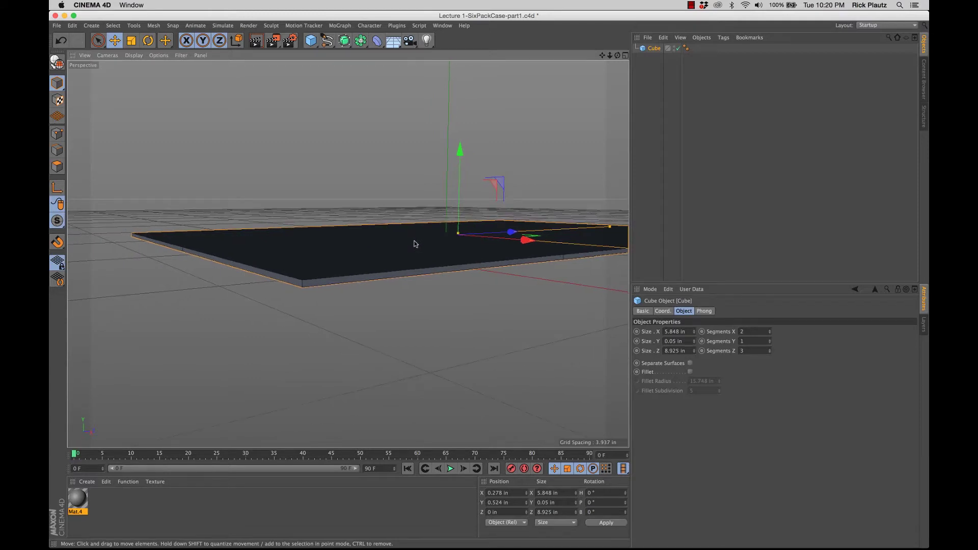
{"action": "mouse_move", "coordinate": [406, 243]}
{"action": "left_mouse_down", "text": "alt"}
{"action": "mouse_move", "coordinate": [396, 270]}
{"action": "mouse_move", "coordinate": [404, 244]}
{"action": "left_mouse_up", "text": "alt"}
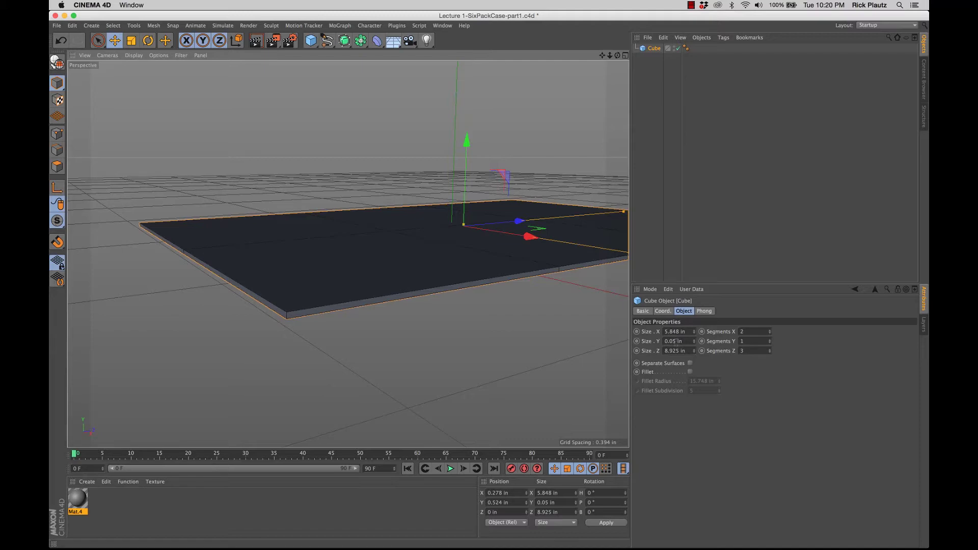
{"action": "scroll", "coordinate": [398, 278], "scroll_direction": "down", "scroll_amount": 5}
{"action": "scroll", "coordinate": [398, 273], "scroll_direction": "up", "scroll_amount": 2}
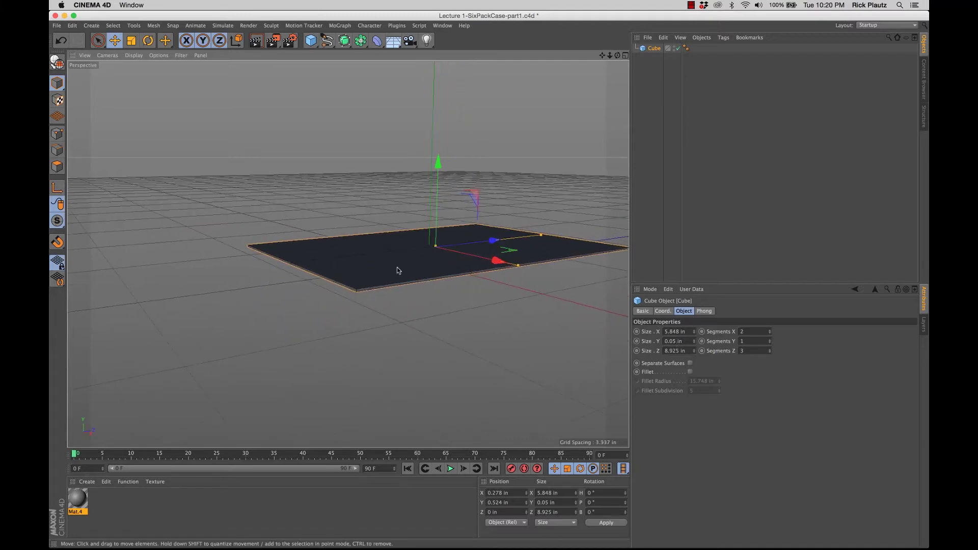
{"action": "middle_click_drag", "start_coordinate": [398, 267], "coordinate": [397, 300], "text": "alt"}
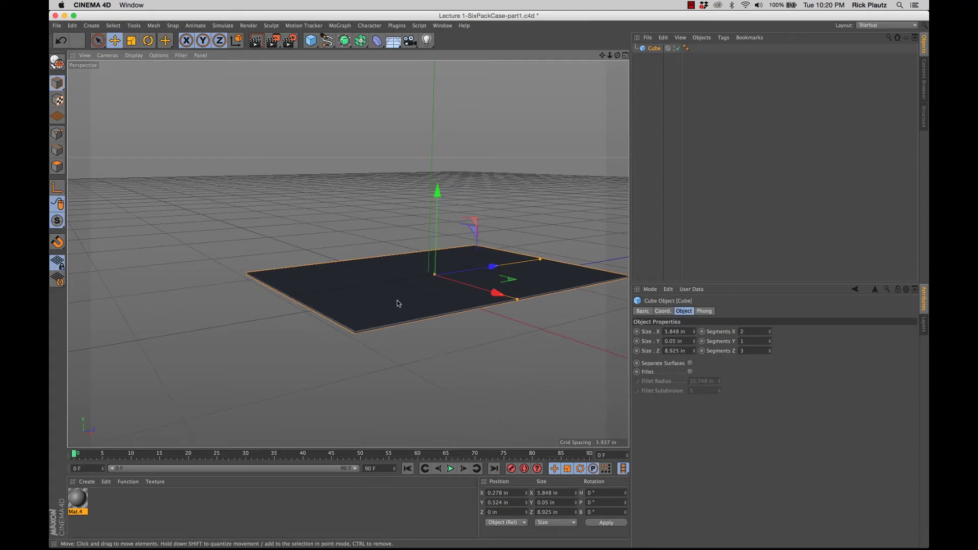
{"action": "left_click_drag", "start_coordinate": [399, 303], "coordinate": [359, 242], "text": "alt"}
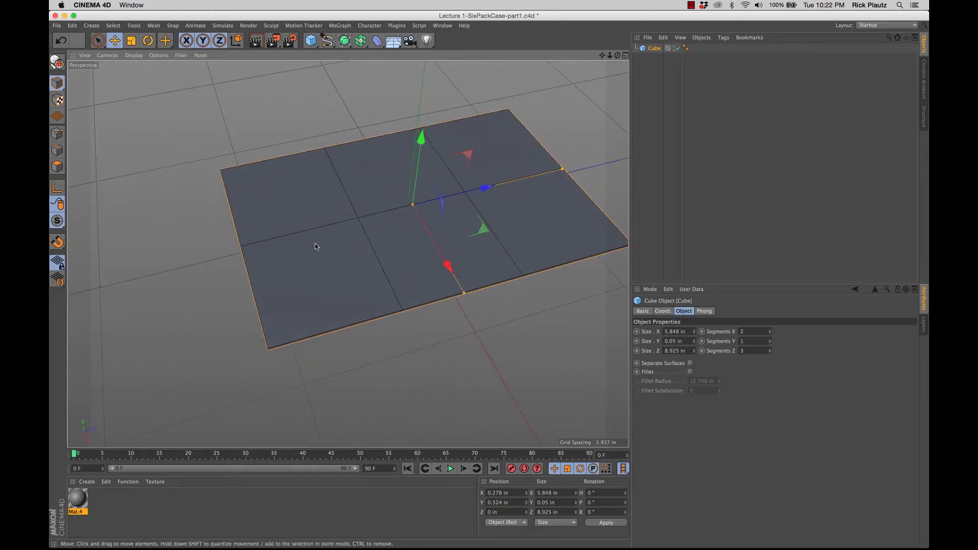
{"action": "left_click_drag", "start_coordinate": [315, 247], "coordinate": [338, 275], "text": "alt"}
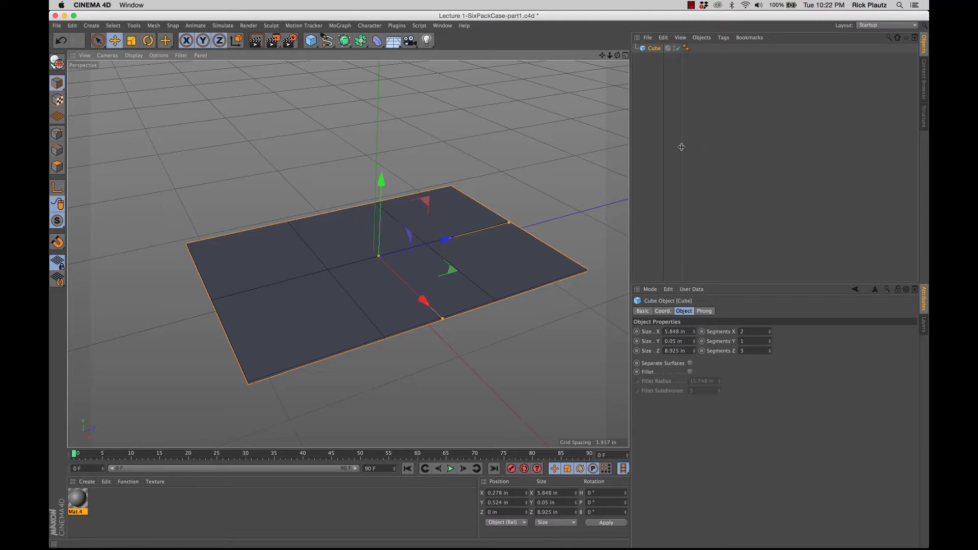
{"action": "left_click_drag", "start_coordinate": [682, 147], "coordinate": [703, 147]}
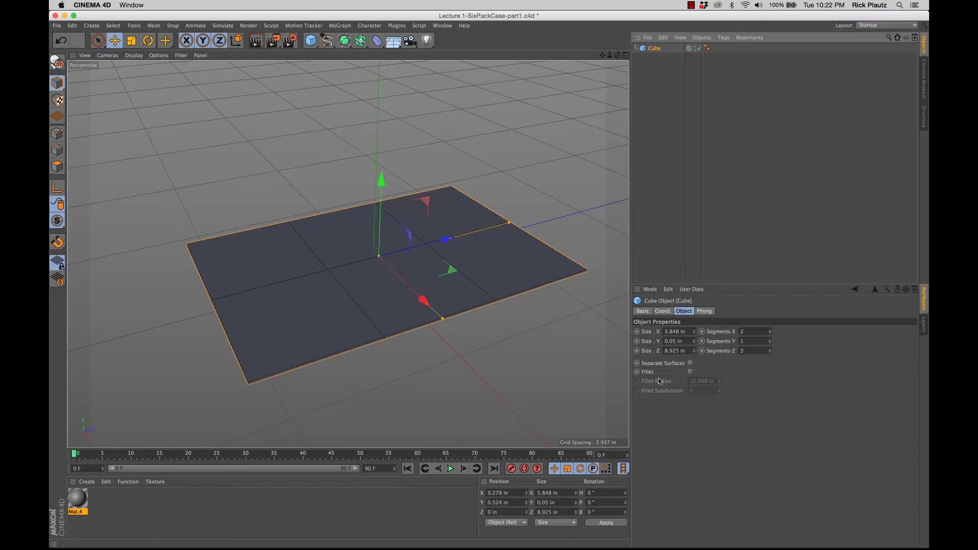
Try the Fillet option on the slab's edges and turn it off again
{"action": "left_click", "coordinate": [690, 373]}
{"action": "left_click", "coordinate": [690, 373]}
{"action": "middle_click_drag", "start_coordinate": [320, 345], "coordinate": [411, 250], "text": "alt"}
{"action": "left_click_drag", "start_coordinate": [349, 280], "coordinate": [375, 271]}
{"action": "key", "text": "super+z"}
{"action": "right_click_drag", "start_coordinate": [345, 270], "coordinate": [414, 243], "text": "alt"}
{"action": "left_click", "coordinate": [691, 372]}
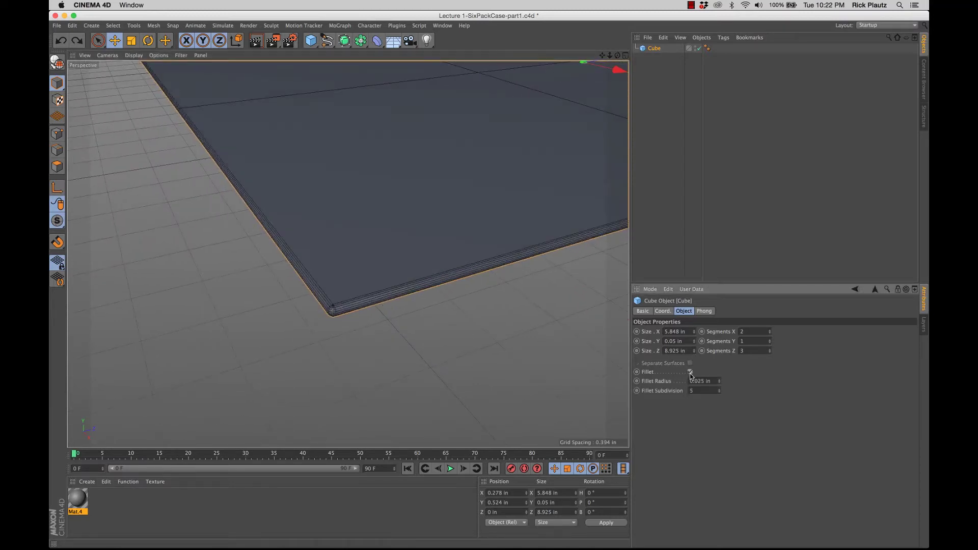
{"action": "left_click", "coordinate": [691, 373]}
Convert the parametric cube into an editable polygon object and switch to polygon editing mode
{"action": "right_click_drag", "start_coordinate": [446, 315], "coordinate": [366, 347], "text": "alt"}
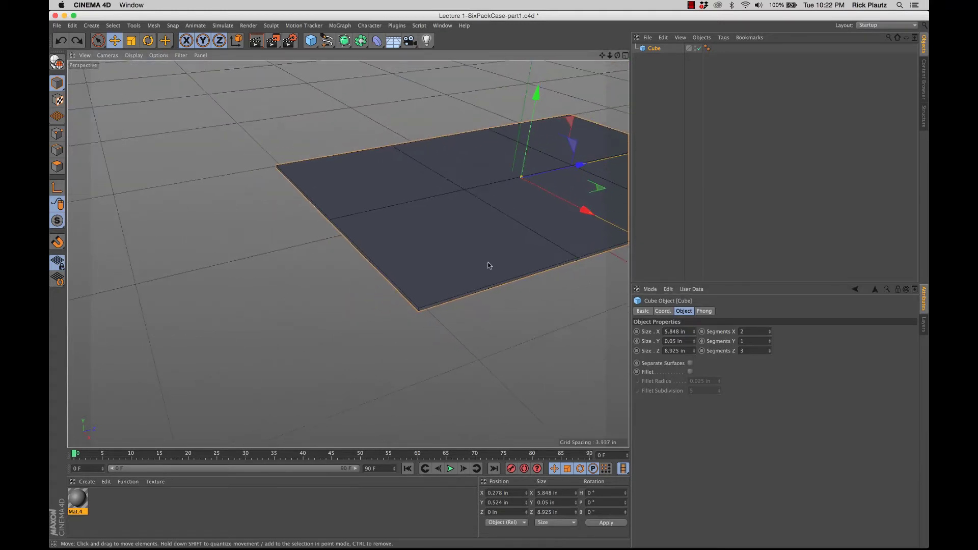
{"action": "middle_click_drag", "start_coordinate": [488, 265], "coordinate": [357, 340], "text": "alt"}
{"action": "left_click_drag", "start_coordinate": [375, 331], "coordinate": [376, 342], "text": "alt"}
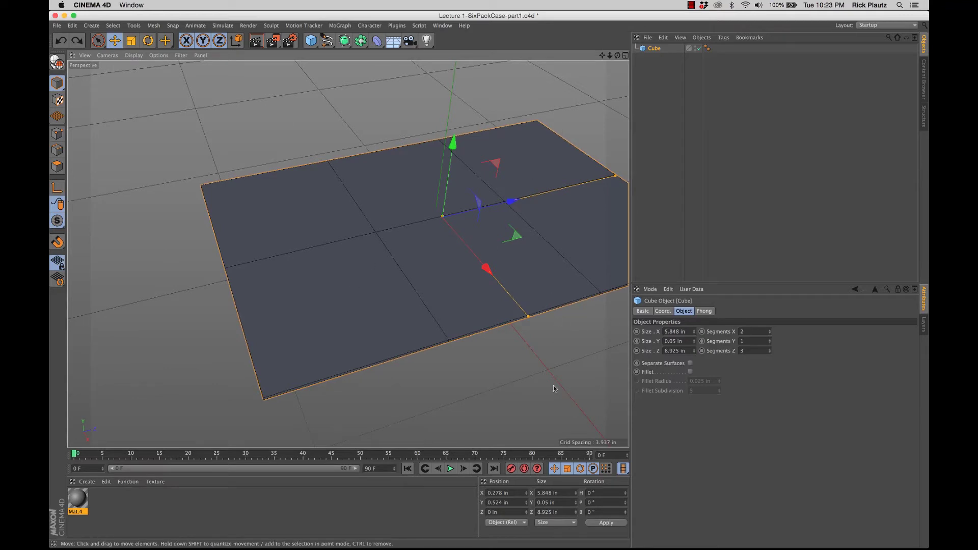
{"action": "middle_click_drag", "start_coordinate": [439, 252], "coordinate": [407, 264], "text": "alt"}
{"action": "left_click_drag", "start_coordinate": [406, 264], "coordinate": [422, 261], "text": "alt"}
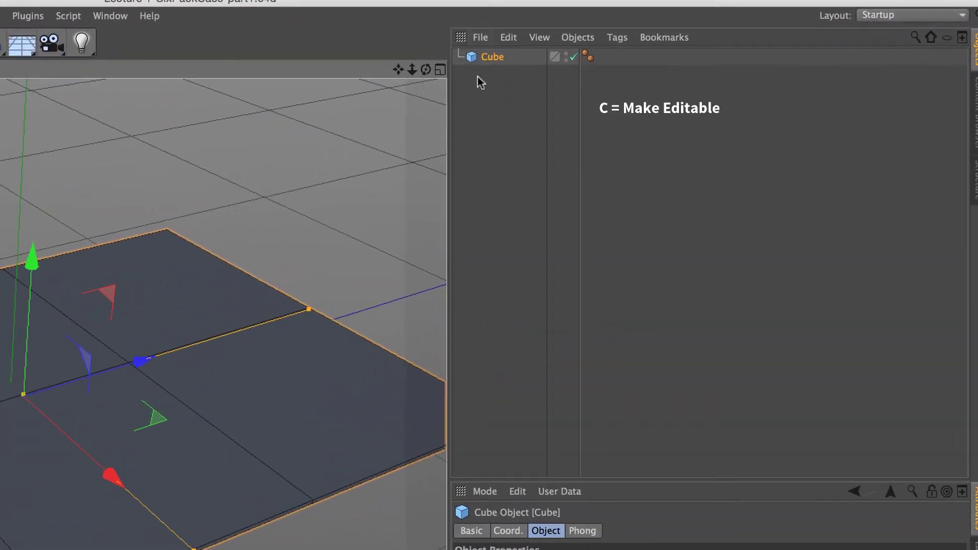
{"action": "key", "text": "c"}
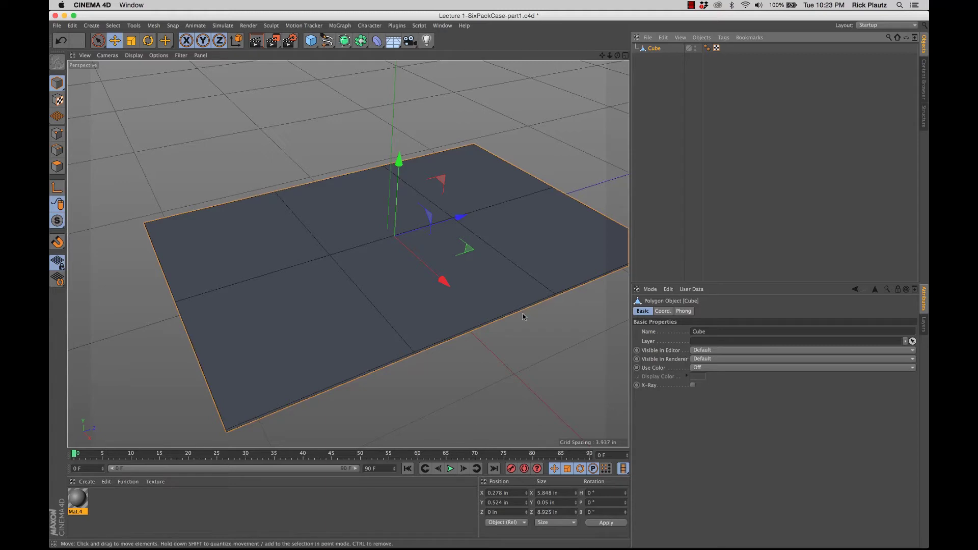
{"action": "left_click", "coordinate": [57, 134]}
{"action": "left_click", "coordinate": [57, 150]}
{"action": "left_click", "coordinate": [57, 166]}
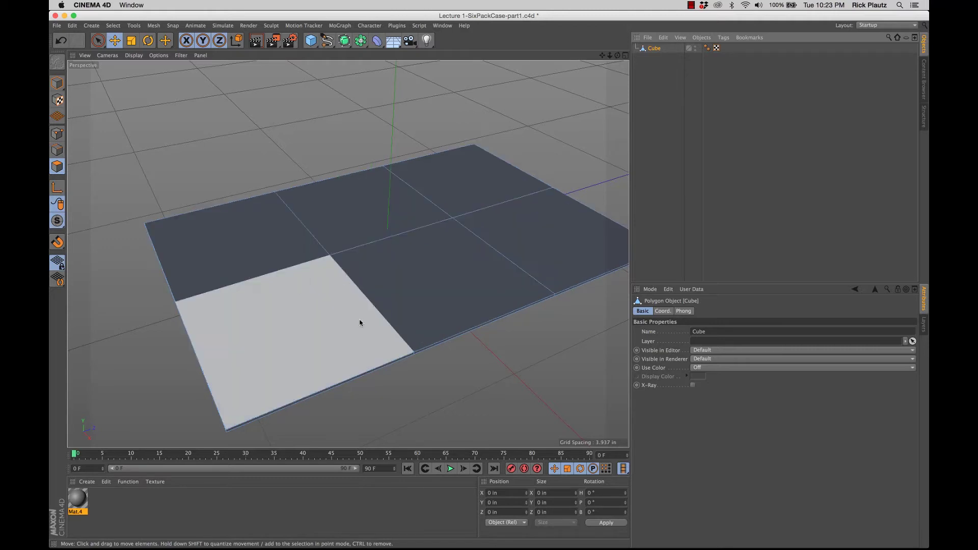
Select the slab's top corner polygon on the negative X and negative Z side with the Live Selection tool
{"action": "key", "text": "9"}
{"action": "left_click", "coordinate": [306, 323]}
{"action": "left_click", "coordinate": [402, 280]}
{"action": "left_click", "coordinate": [266, 249]}
{"action": "left_click_drag", "start_coordinate": [390, 272], "coordinate": [337, 294], "text": "alt"}
{"action": "right_click_drag", "start_coordinate": [328, 295], "coordinate": [296, 302], "text": "alt"}
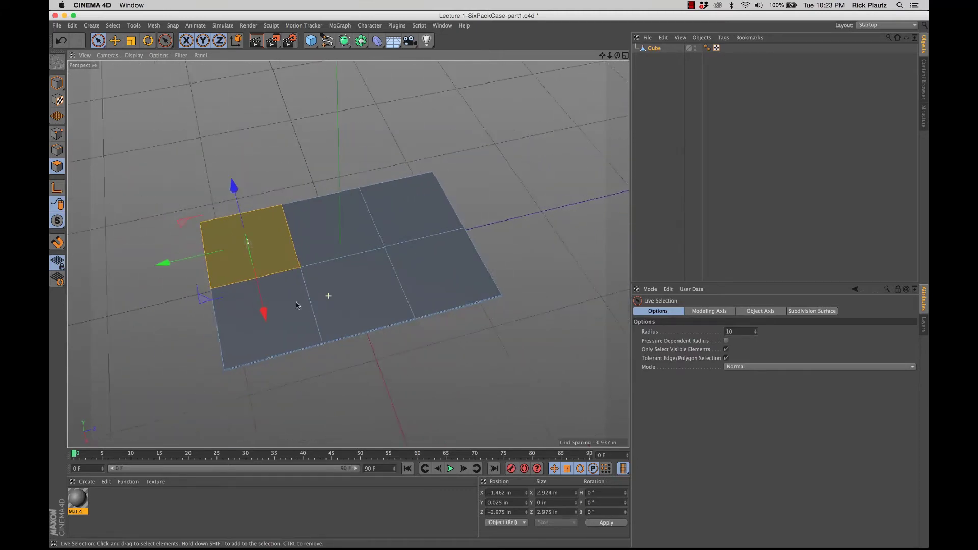
{"action": "left_click_drag", "start_coordinate": [297, 302], "coordinate": [336, 255], "text": "alt"}
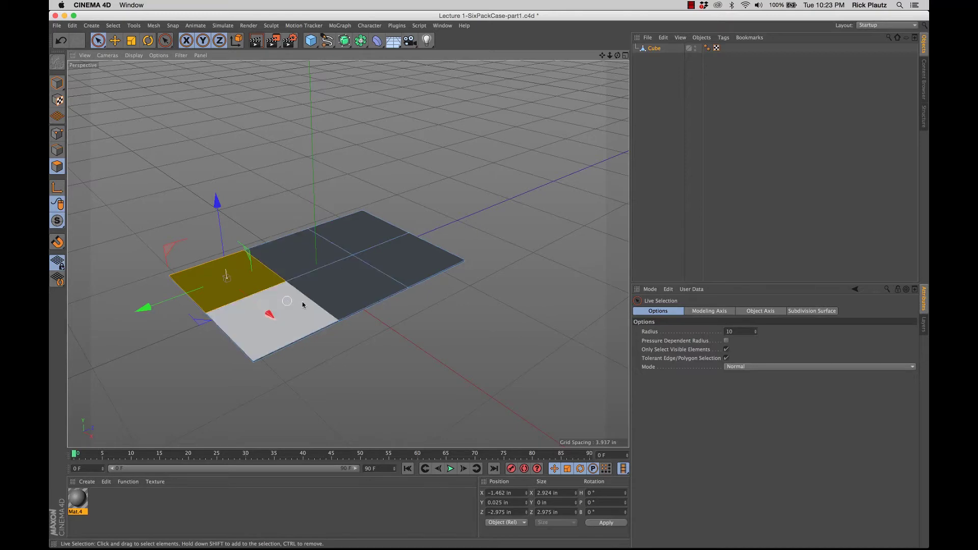
Add the slab's remaining five top polygons to the selection so that all six are selected
{"action": "left_click_drag", "start_coordinate": [301, 302], "coordinate": [273, 331], "text": "alt"}
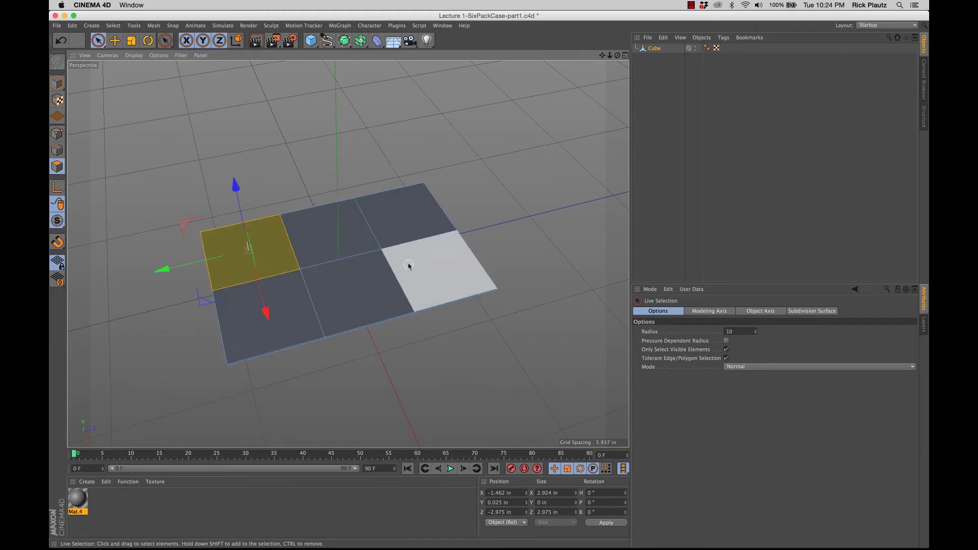
{"action": "left_click", "coordinate": [293, 321], "text": "shift"}
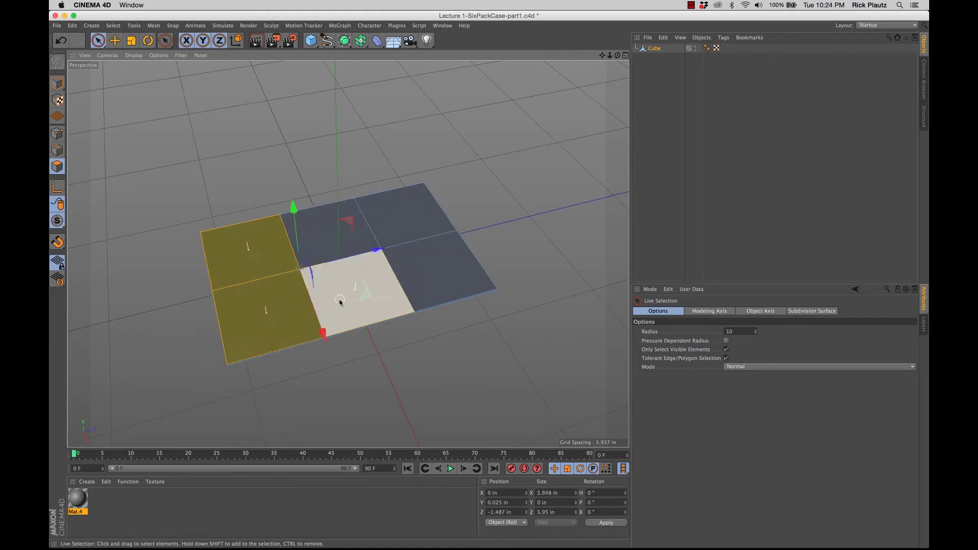
{"action": "left_click", "coordinate": [340, 302], "text": "shift"}
{"action": "left_click", "coordinate": [332, 245], "text": "shift"}
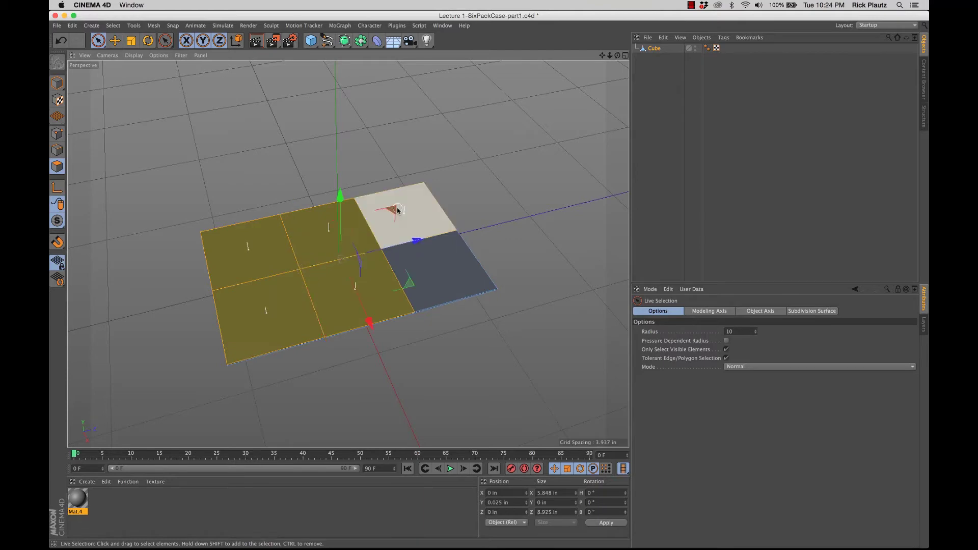
{"action": "left_click", "coordinate": [398, 209], "text": "shift"}
{"action": "left_click", "coordinate": [428, 271], "text": "shift"}
{"action": "left_click_drag", "start_coordinate": [365, 301], "coordinate": [353, 309], "text": "alt"}
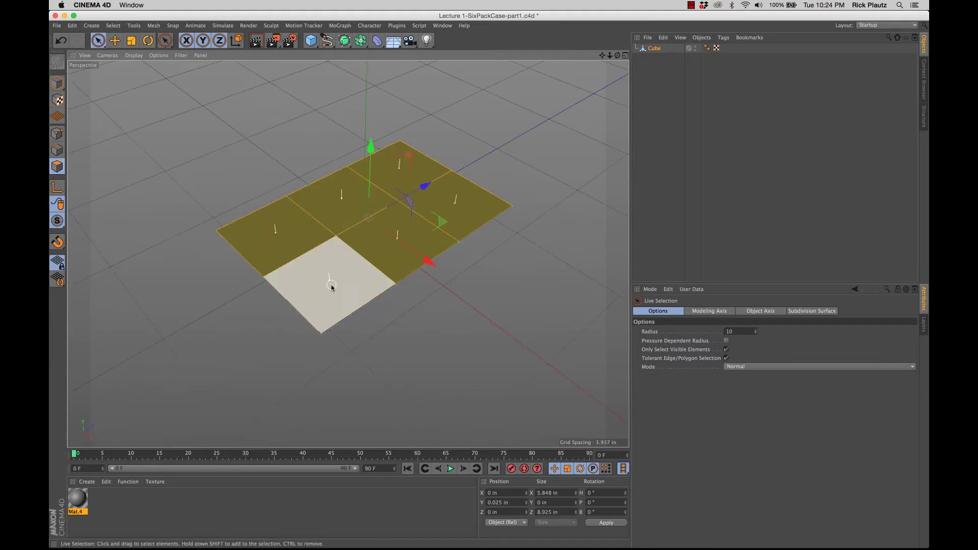
{"action": "scroll", "coordinate": [333, 280], "scroll_direction": "up", "scroll_amount": 4}
{"action": "middle_click_drag", "start_coordinate": [342, 271], "coordinate": [324, 294], "text": "alt"}
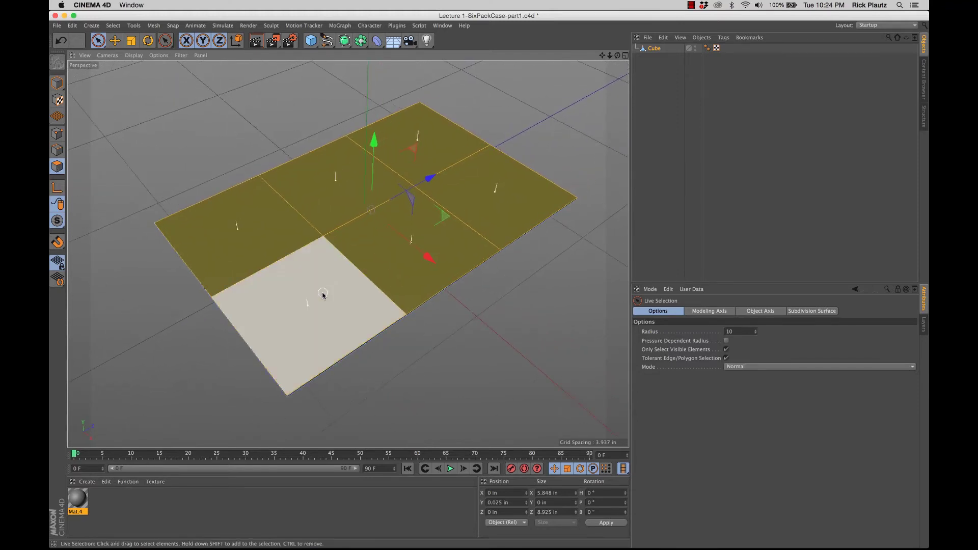
{"action": "left_click_drag", "start_coordinate": [323, 294], "coordinate": [320, 288], "text": "alt"}
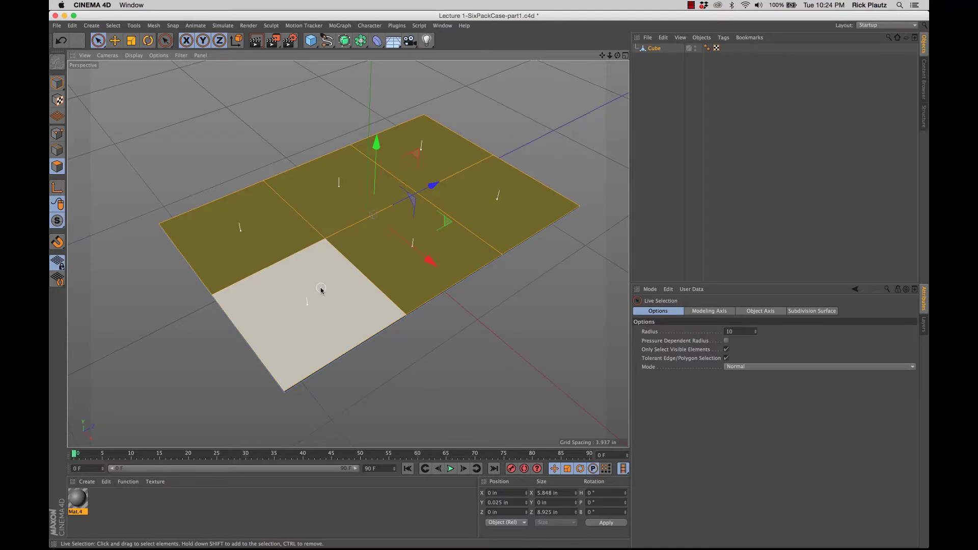
Examine which modeling commands are offered for the slab in polygon, edge and point modes
{"action": "right_click", "coordinate": [320, 288]}
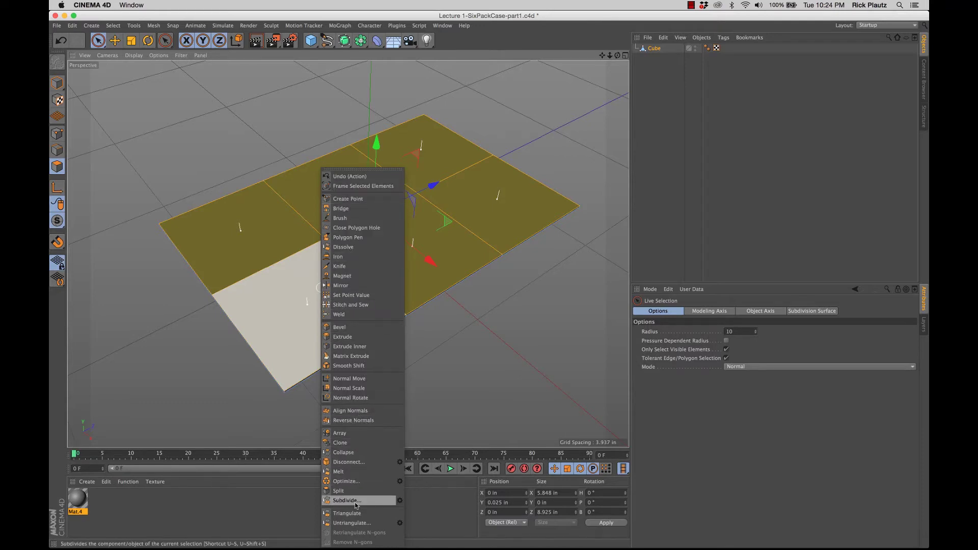
{"action": "left_click", "coordinate": [254, 281]}
{"action": "left_click", "coordinate": [255, 303], "text": "shift"}
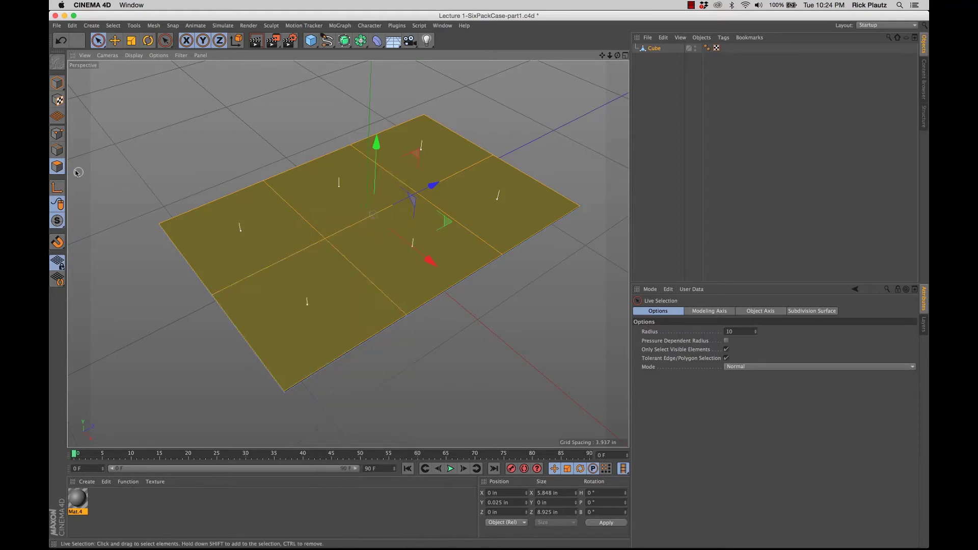
{"action": "left_click", "coordinate": [58, 151]}
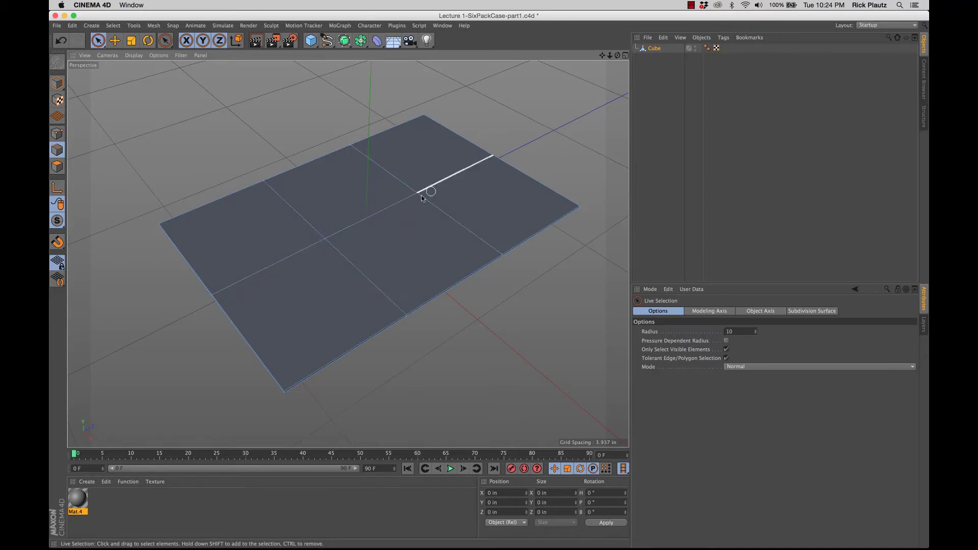
{"action": "right_click", "coordinate": [308, 274]}
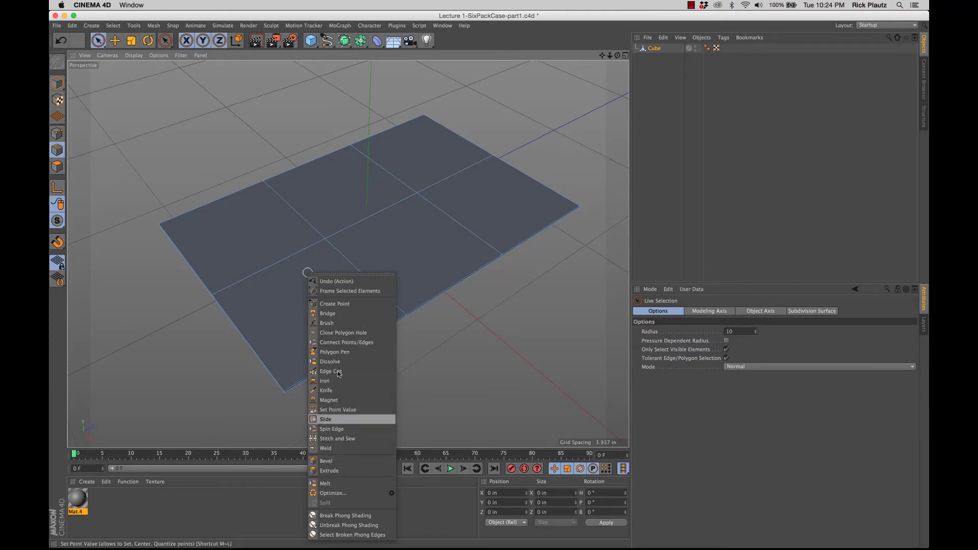
{"action": "left_click", "coordinate": [278, 288]}
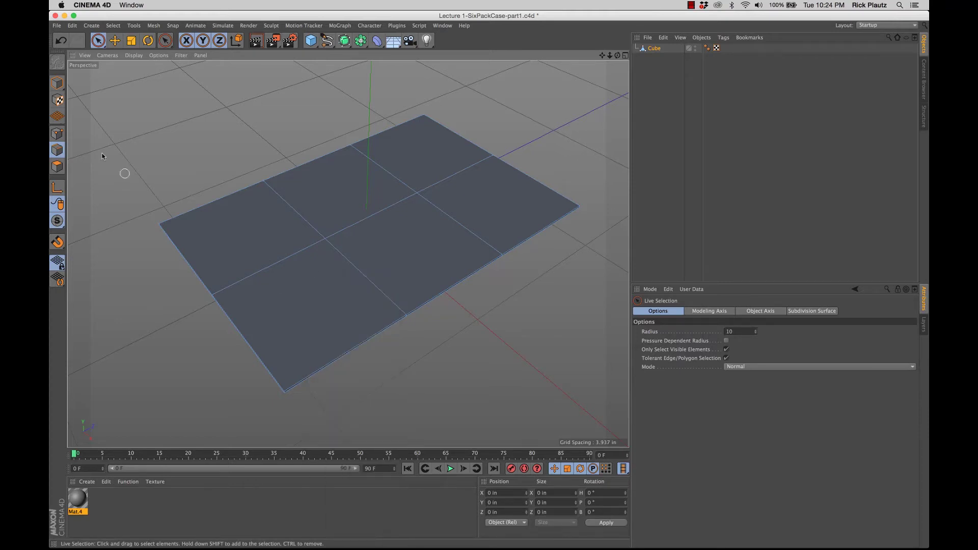
{"action": "left_click", "coordinate": [57, 133]}
{"action": "left_click", "coordinate": [325, 238]}
{"action": "key", "text": "super+z"}
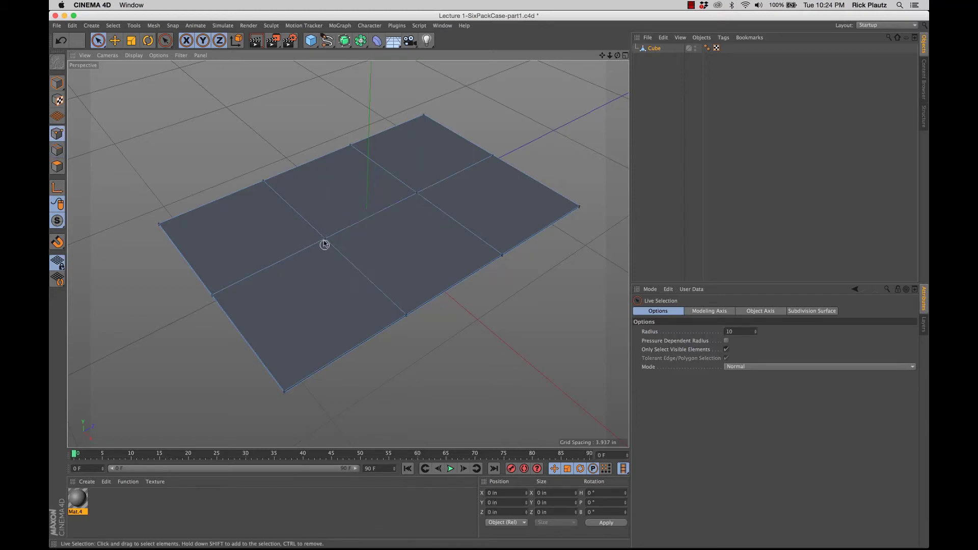
{"action": "left_click", "coordinate": [325, 242]}
{"action": "left_click", "coordinate": [212, 295]}
{"action": "left_click", "coordinate": [284, 282]}
{"action": "right_click", "coordinate": [307, 280]}
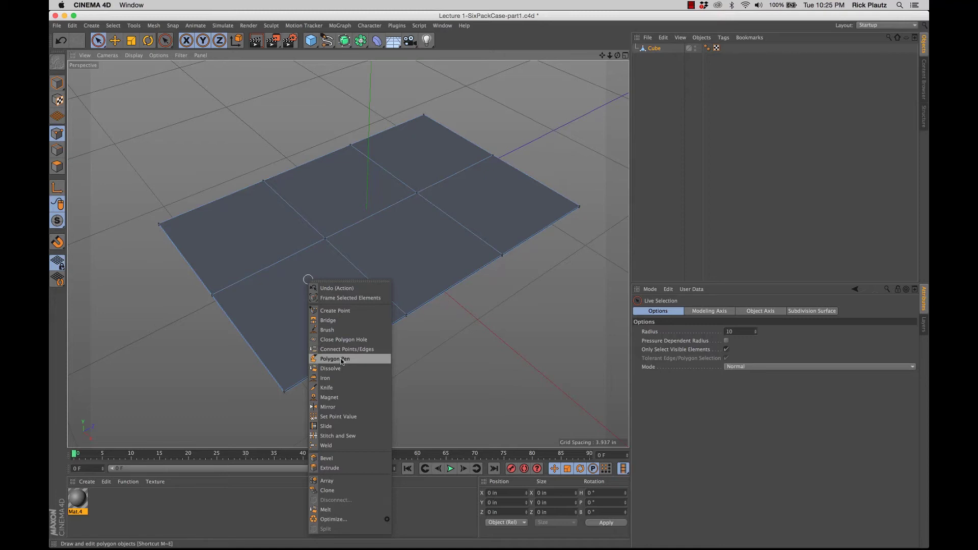
{"action": "left_click", "coordinate": [70, 156]}
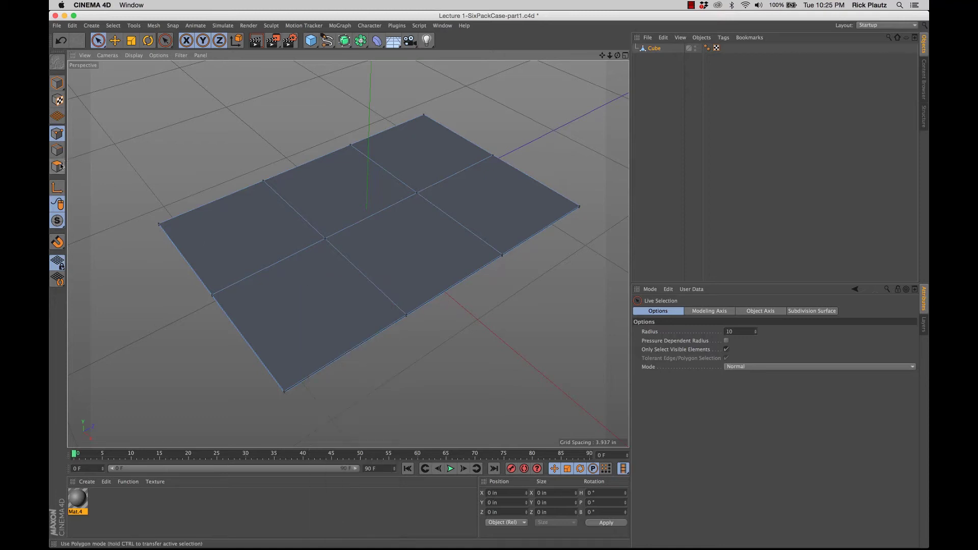
Return to polygon mode and inset the six selected polygons as one group by about 0.161 in with Extrude Inner
{"action": "left_click", "coordinate": [57, 167]}
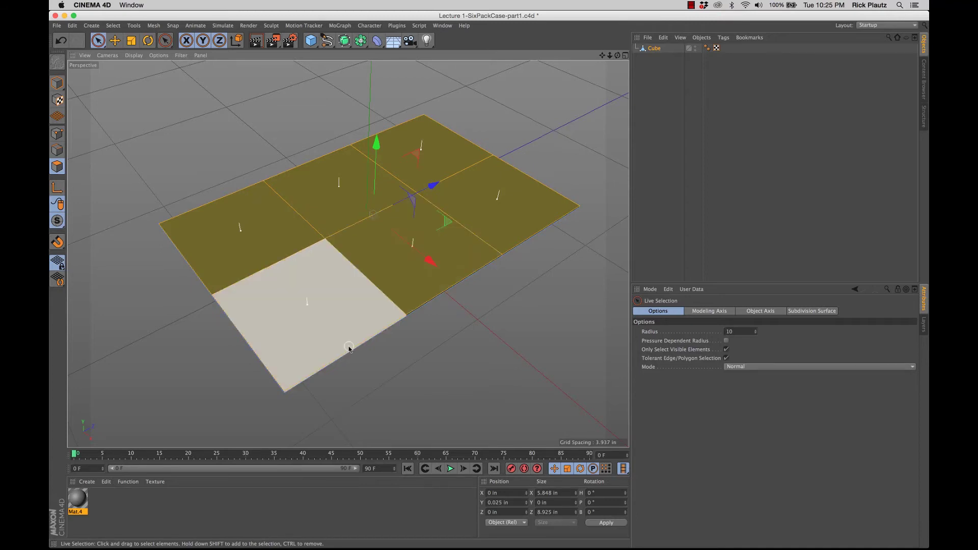
{"action": "right_click", "coordinate": [350, 293]}
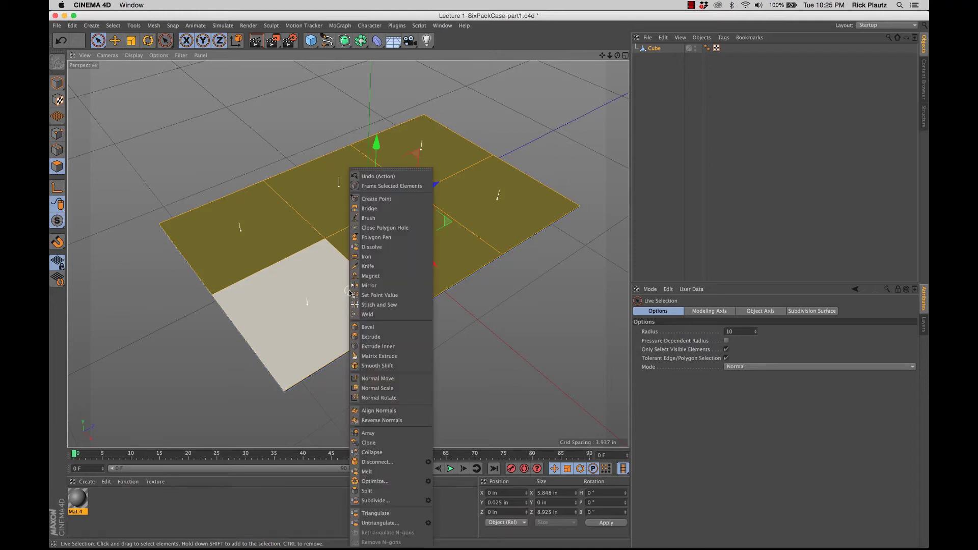
{"action": "left_click", "coordinate": [409, 347]}
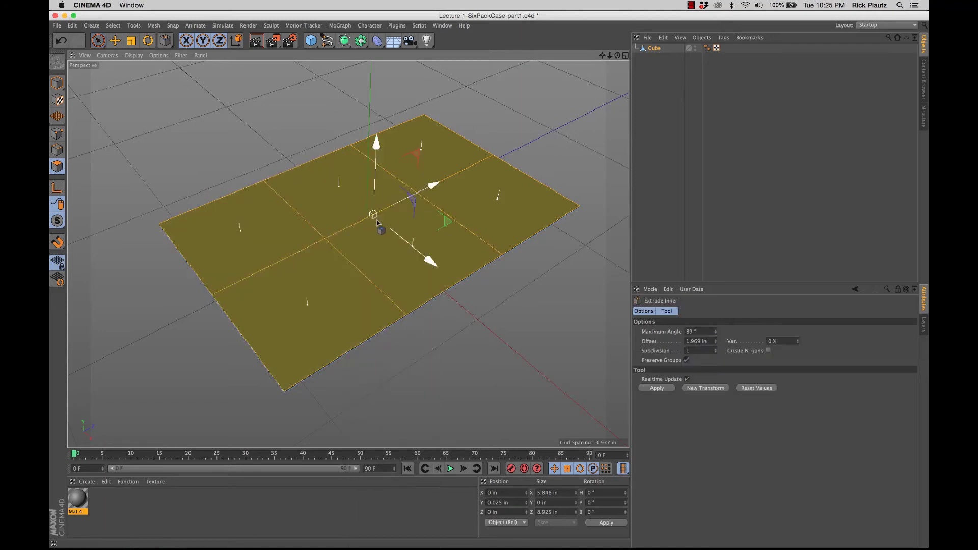
{"action": "mouse_move", "coordinate": [314, 278]}
{"action": "left_mouse_down"}
{"action": "mouse_move", "coordinate": [464, 280]}
{"action": "mouse_move", "coordinate": [328, 280]}
{"action": "left_mouse_up"}
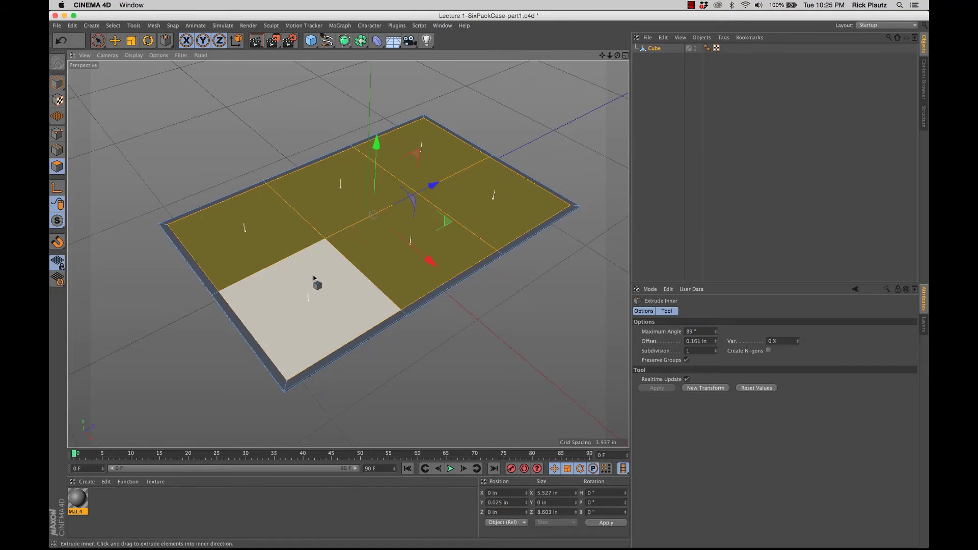
Try extruding the inset polygons by about 0.728 in, and undo both the extrusion and the inset
{"action": "right_click", "coordinate": [313, 278]}
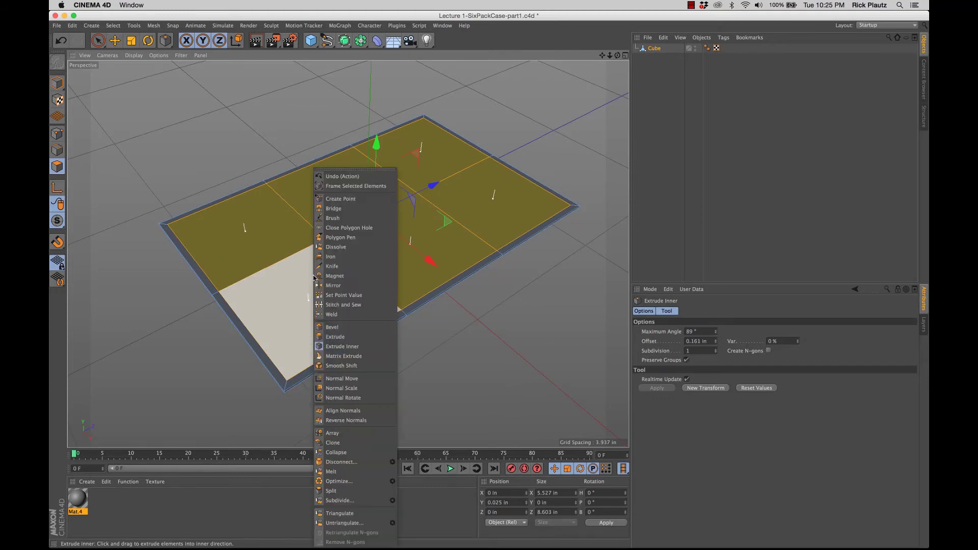
{"action": "left_click", "coordinate": [371, 337]}
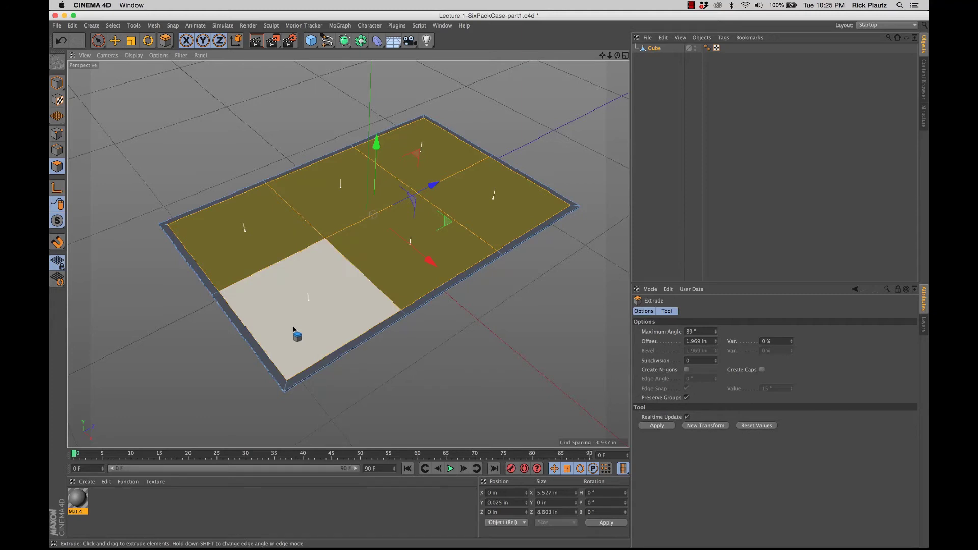
{"action": "mouse_move", "coordinate": [294, 329]}
{"action": "left_mouse_down"}
{"action": "mouse_move", "coordinate": [581, 330]}
{"action": "mouse_move", "coordinate": [38, 330]}
{"action": "mouse_move", "coordinate": [568, 329]}
{"action": "mouse_move", "coordinate": [295, 330]}
{"action": "left_mouse_up"}
{"action": "key", "text": "super+z"}
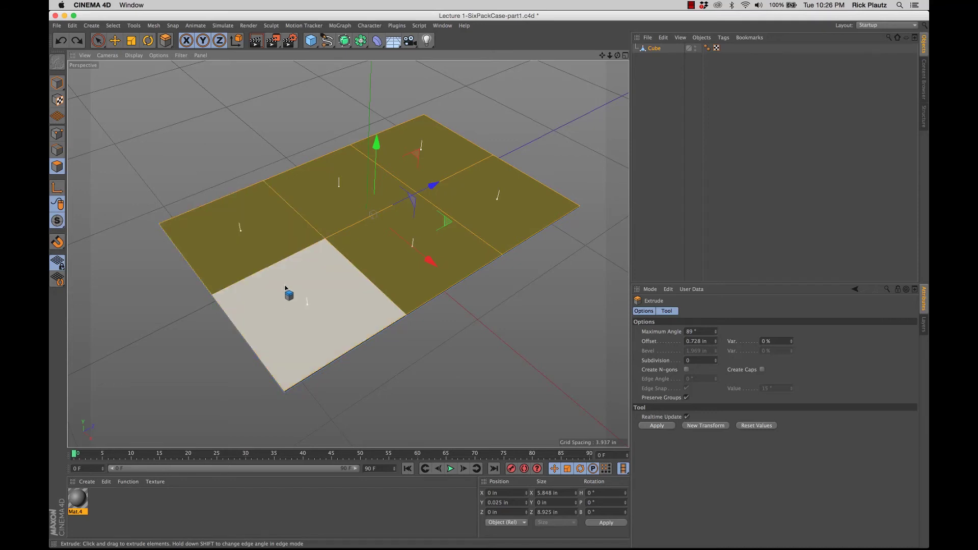
Try Extrude Inner on the six polygons with Preserve Groups on and an offset of about 0.737 in, and undo it
{"action": "right_click", "coordinate": [286, 288]}
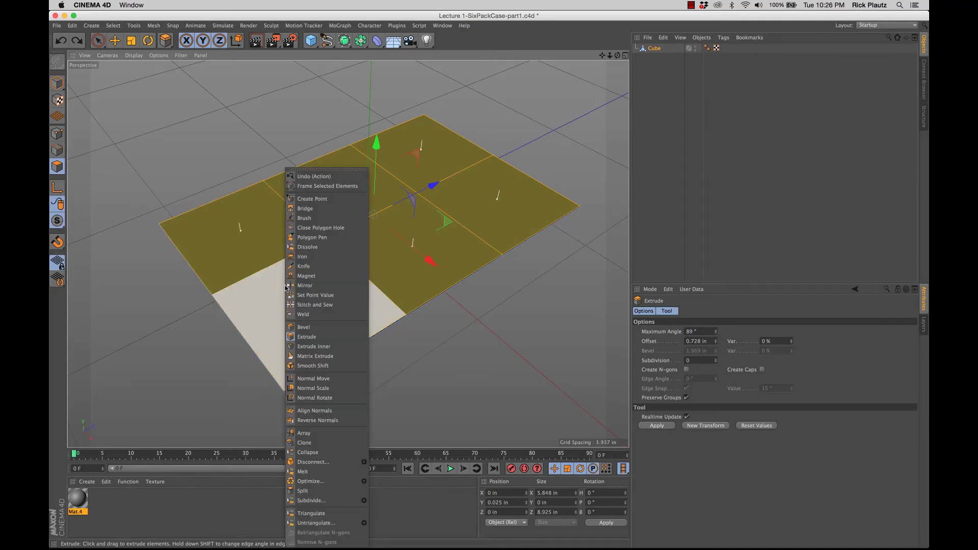
{"action": "left_click", "coordinate": [321, 357]}
{"action": "right_click", "coordinate": [315, 331]}
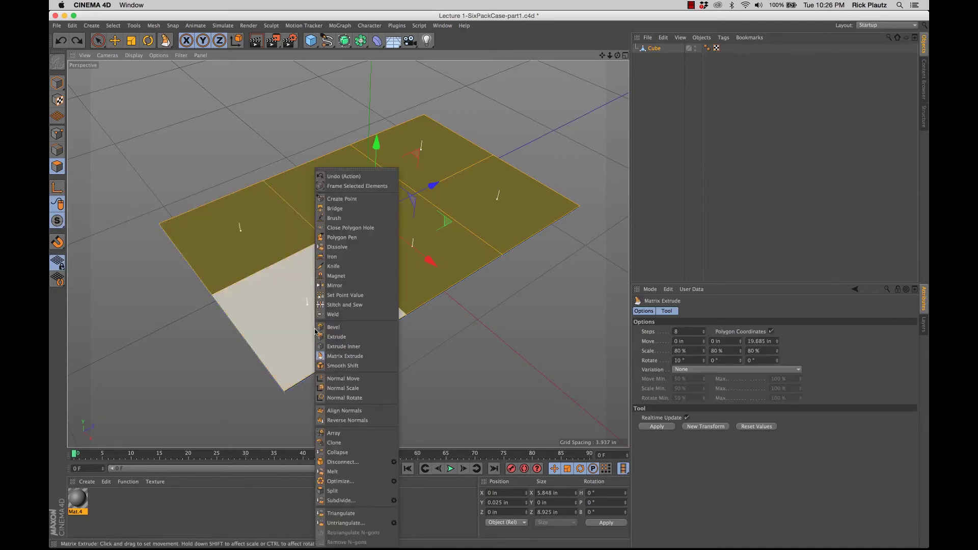
{"action": "left_click", "coordinate": [341, 347]}
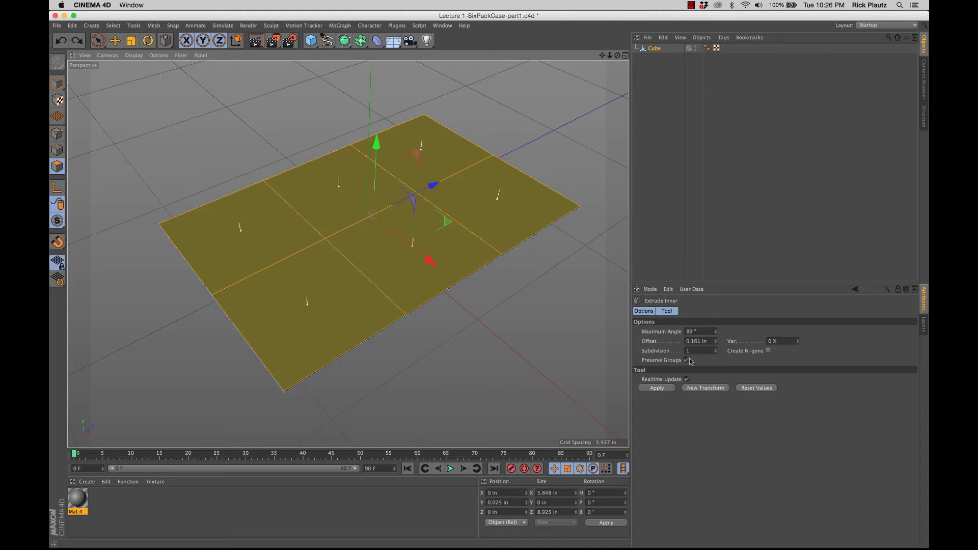
{"action": "left_click_drag", "start_coordinate": [310, 317], "coordinate": [357, 317]}
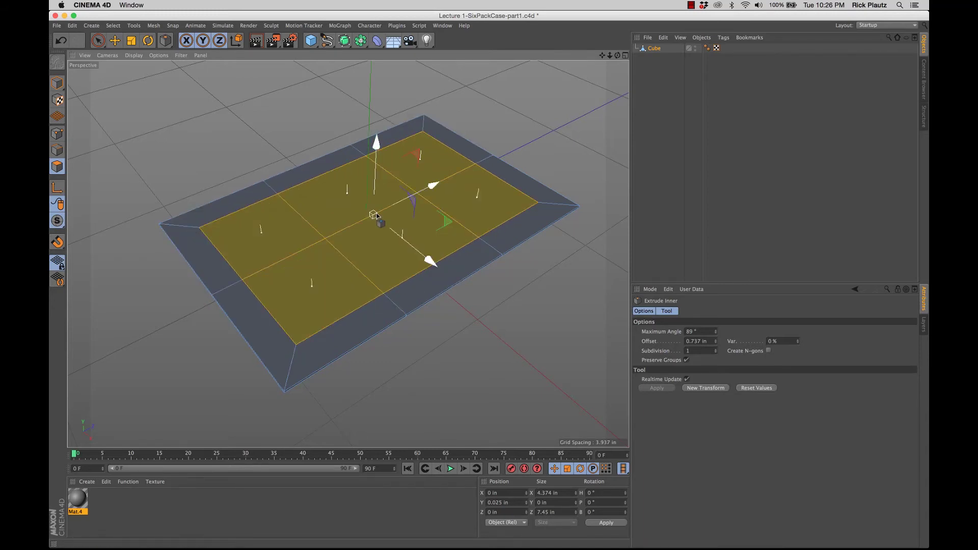
{"action": "key", "text": "super+z"}
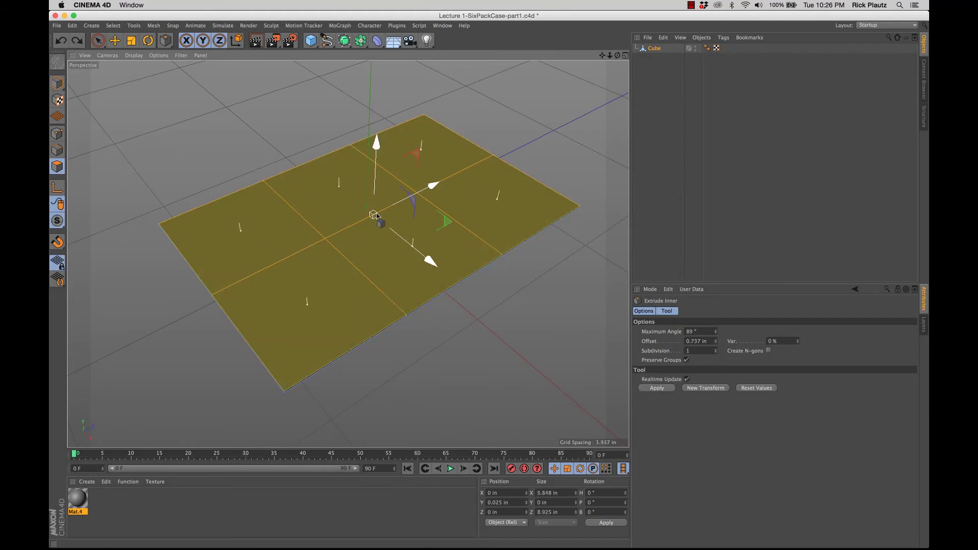
Turn off Preserve Groups and inset each of the six top polygons individually by about 0.055 in
{"action": "left_click", "coordinate": [686, 361]}
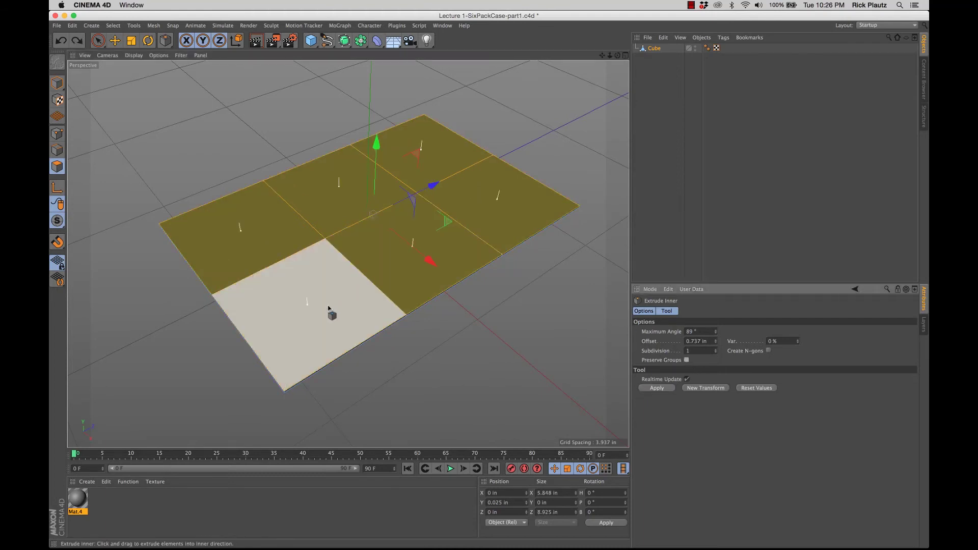
{"action": "mouse_move", "coordinate": [328, 306]}
{"action": "left_mouse_down"}
{"action": "mouse_move", "coordinate": [395, 306]}
{"action": "mouse_move", "coordinate": [336, 306]}
{"action": "left_mouse_up"}
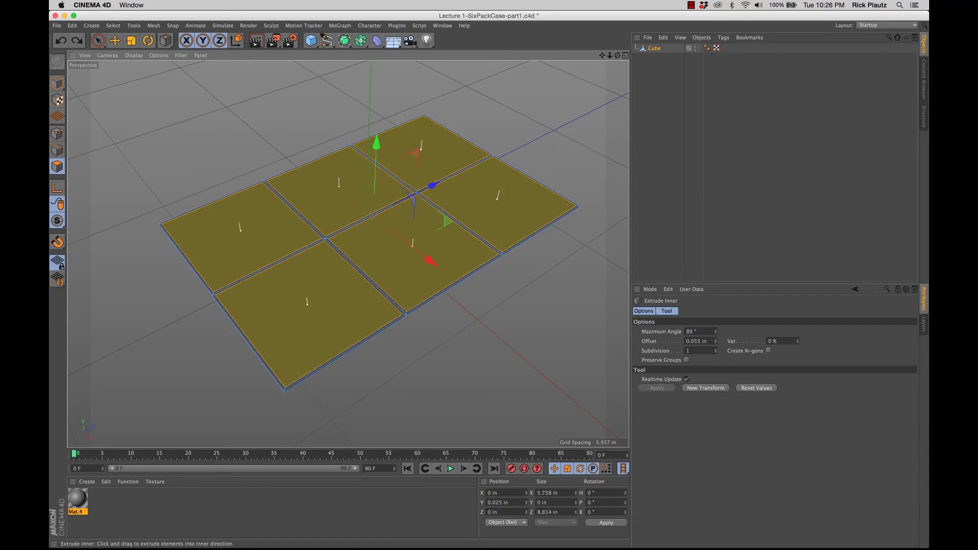
{"action": "left_click_drag", "start_coordinate": [328, 307], "coordinate": [284, 332], "text": "alt"}
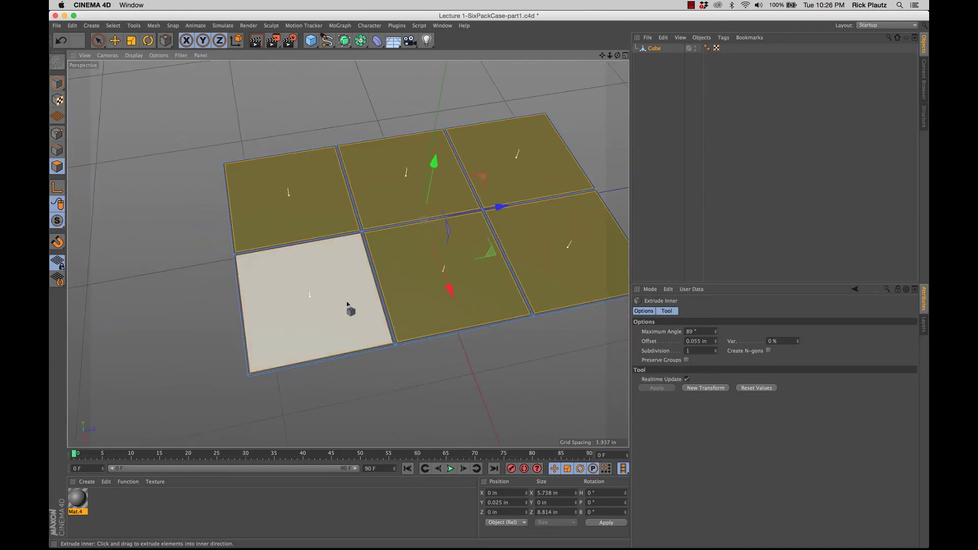
{"action": "mouse_move", "coordinate": [347, 300]}
{"action": "left_mouse_down", "text": "alt"}
{"action": "mouse_move", "coordinate": [372, 300]}
{"action": "mouse_move", "coordinate": [354, 299]}
{"action": "left_mouse_up", "text": "alt"}
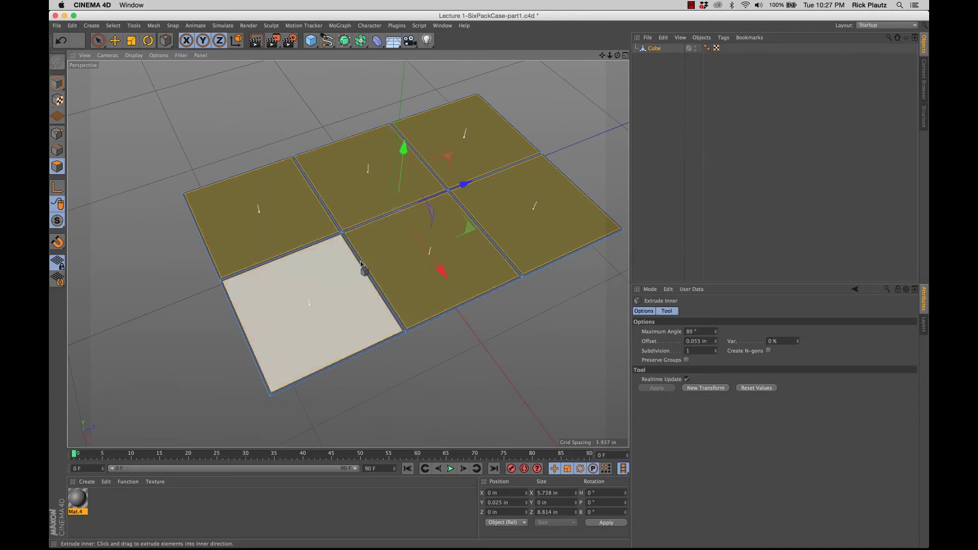
{"action": "left_click_drag", "start_coordinate": [293, 296], "coordinate": [412, 261], "text": "alt"}
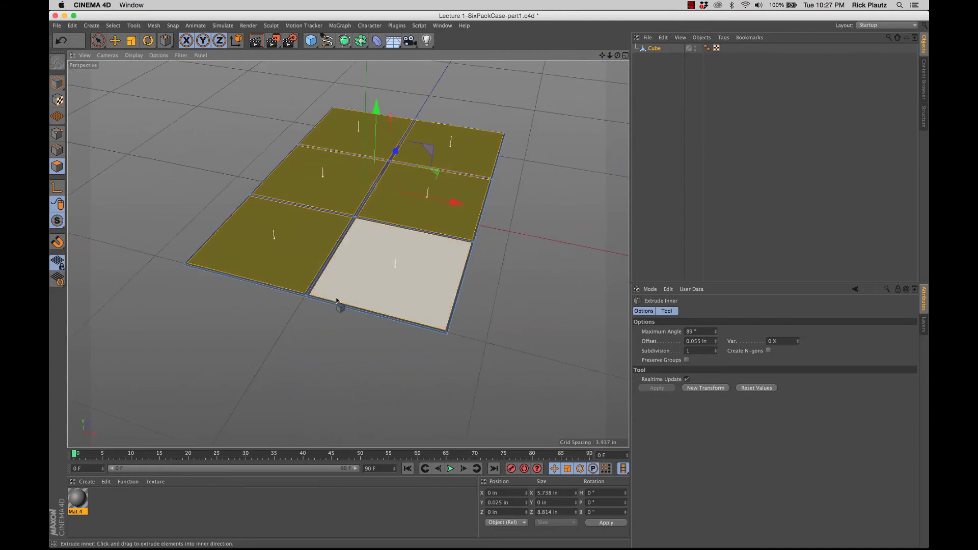
Select all top polygons with Live Selection, covering the six cells, the divider strips between them and the outer border strips
{"action": "scroll", "coordinate": [308, 298], "scroll_direction": "up", "scroll_amount": 5}
{"action": "key", "text": "space"}
{"action": "left_click", "coordinate": [335, 264]}
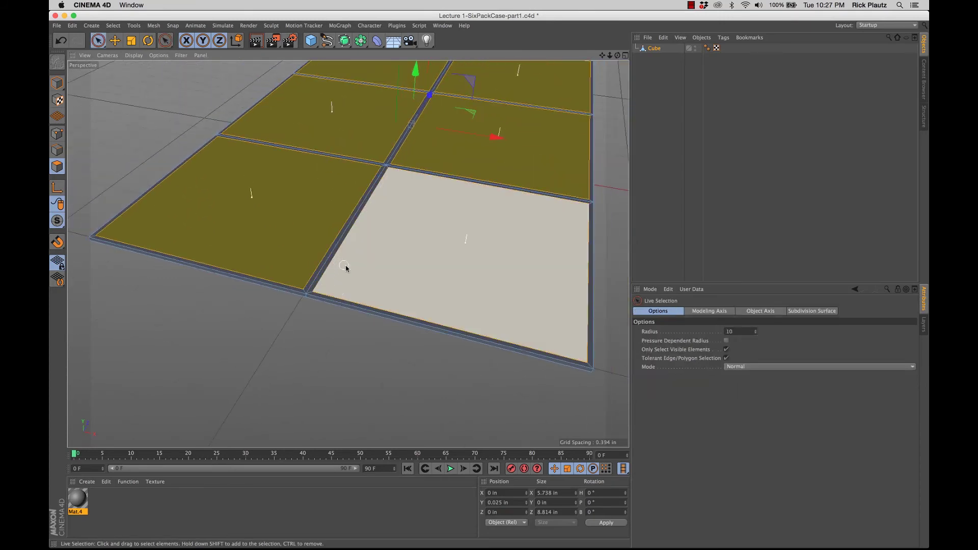
{"action": "left_click_drag", "start_coordinate": [347, 268], "coordinate": [313, 263]}
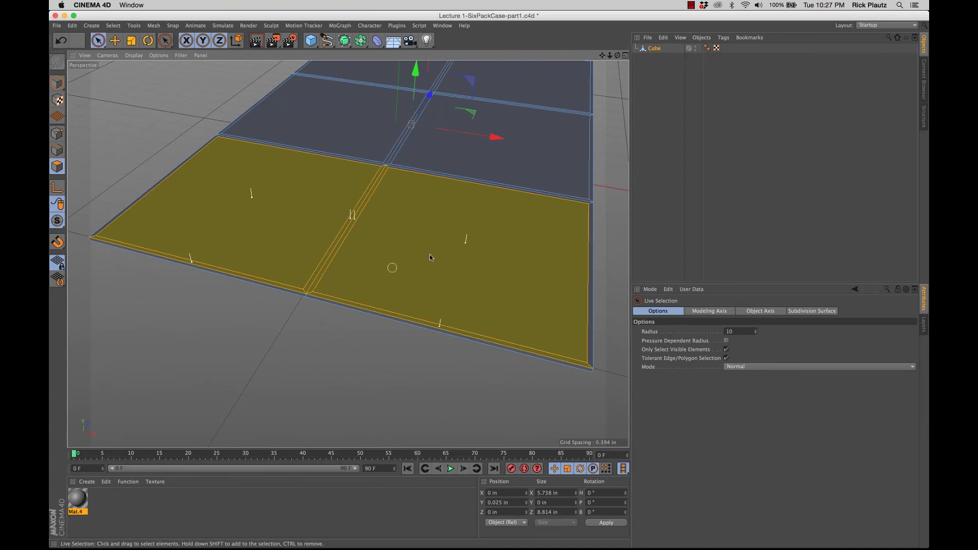
{"action": "left_click_drag", "start_coordinate": [569, 220], "coordinate": [589, 195], "text": "shift"}
{"action": "left_click_drag", "start_coordinate": [408, 175], "coordinate": [383, 157], "text": "shift"}
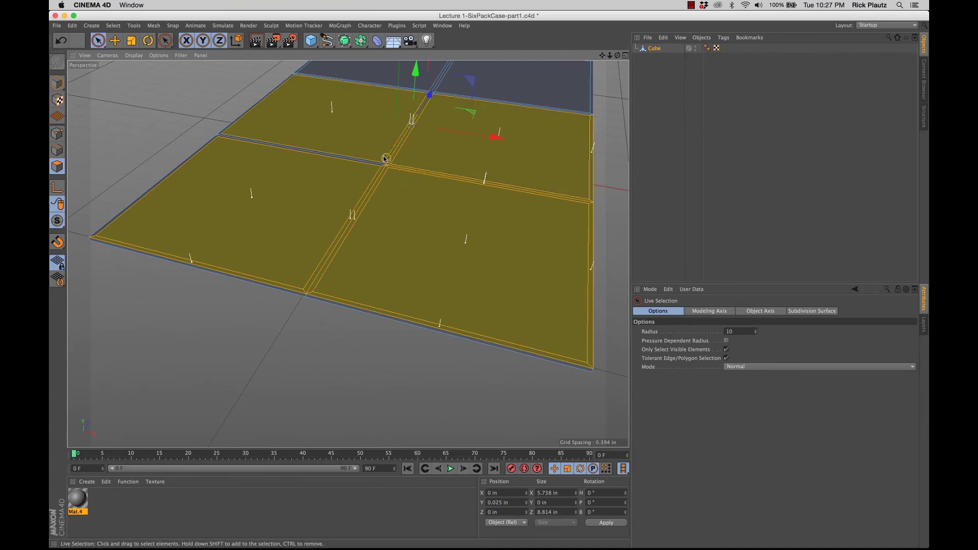
{"action": "left_click_drag", "start_coordinate": [421, 100], "coordinate": [442, 89], "text": "shift"}
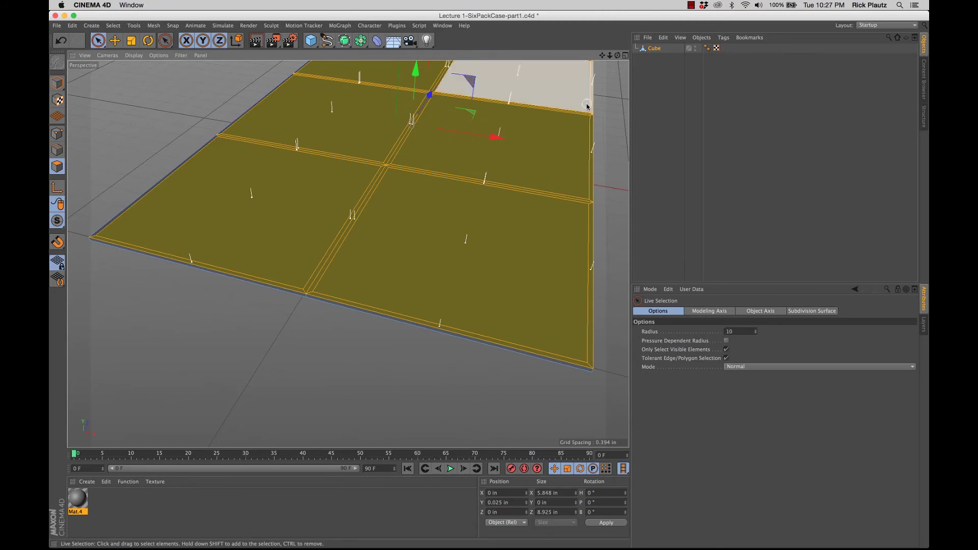
{"action": "left_click_drag", "start_coordinate": [567, 103], "coordinate": [533, 140], "text": "alt"}
{"action": "middle_click_drag", "start_coordinate": [533, 140], "coordinate": [342, 340], "text": "alt"}
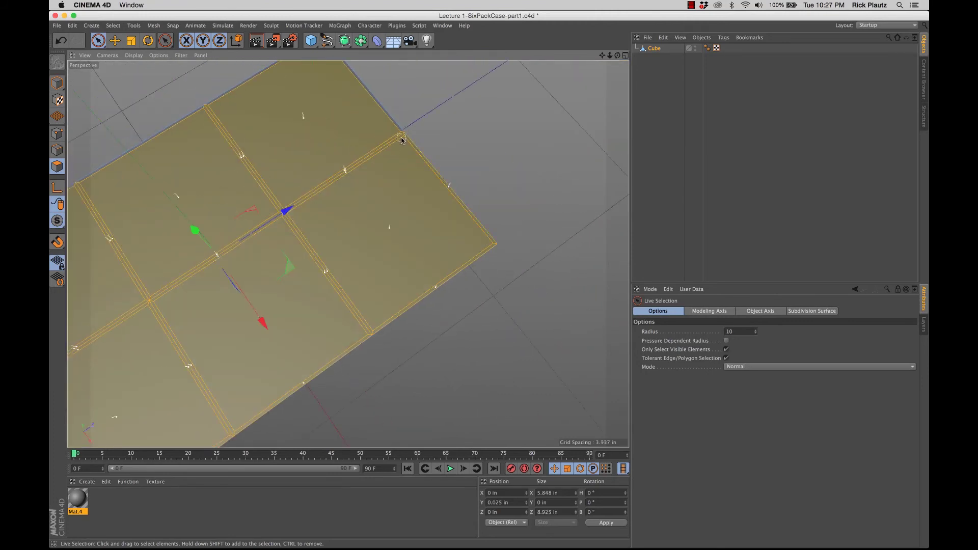
{"action": "left_click_drag", "start_coordinate": [380, 136], "coordinate": [407, 177], "text": "alt"}
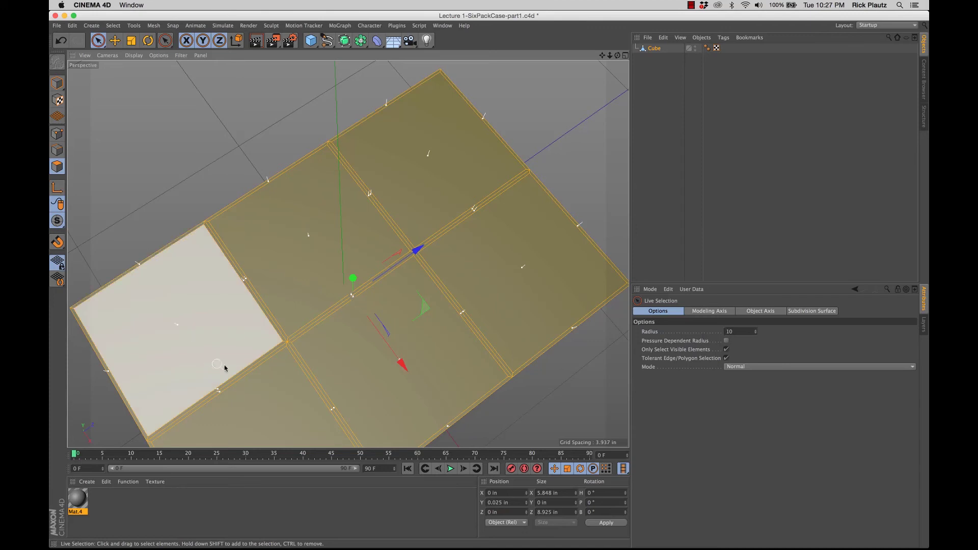
{"action": "middle_click_drag", "start_coordinate": [225, 365], "coordinate": [254, 264], "text": "alt"}
{"action": "right_click_drag", "start_coordinate": [254, 264], "coordinate": [225, 267], "text": "alt"}
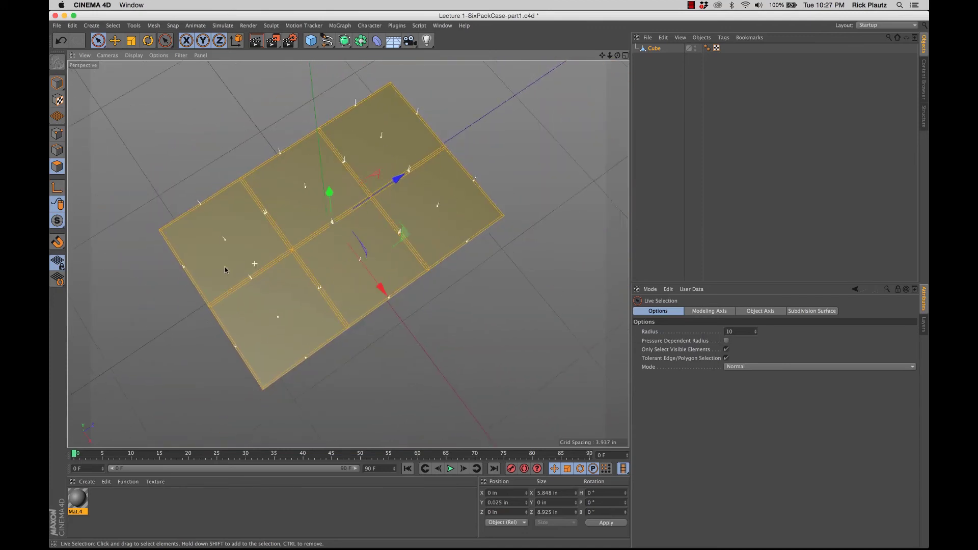
Deselect the six large cell polygons so that only the divider and border strips stay selected
{"action": "scroll", "coordinate": [230, 267], "scroll_direction": "up", "scroll_amount": 2}
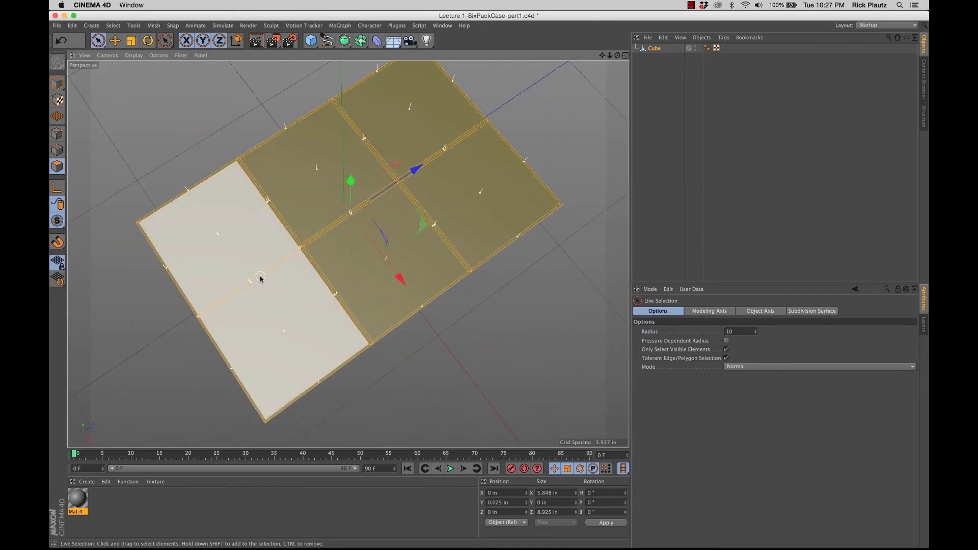
{"action": "left_click", "coordinate": [288, 297], "text": "ctrl"}
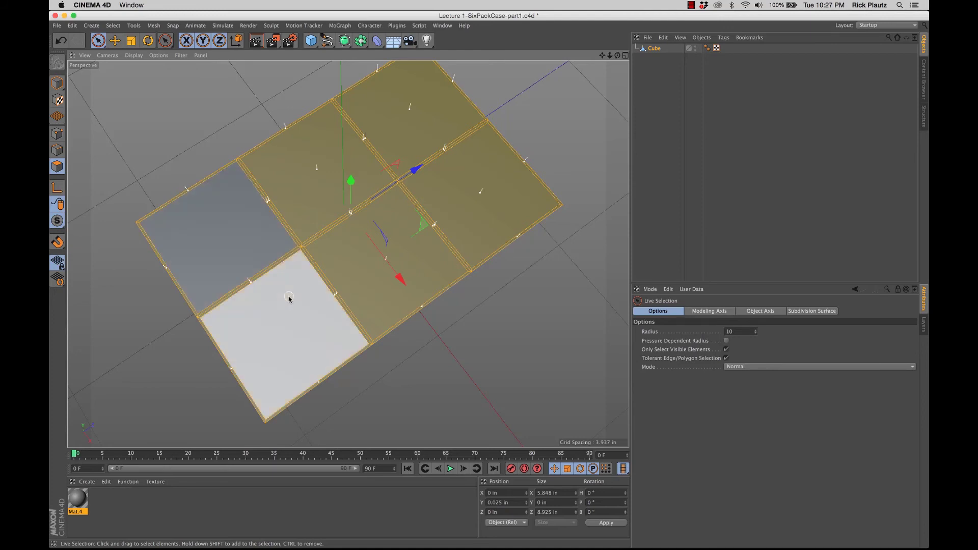
{"action": "left_click", "coordinate": [346, 259], "text": "ctrl"}
{"action": "mouse_move", "coordinate": [305, 199]}
{"action": "left_mouse_down", "text": "ctrl"}
{"action": "mouse_move", "coordinate": [406, 125]}
{"action": "mouse_move", "coordinate": [440, 183]}
{"action": "left_mouse_up", "text": "ctrl"}
{"action": "left_click_drag", "start_coordinate": [305, 335], "coordinate": [315, 261], "text": "alt"}
{"action": "left_click", "coordinate": [306, 277]}
{"action": "mouse_move", "coordinate": [306, 276]}
{"action": "right_mouse_down", "text": "alt"}
{"action": "mouse_move", "coordinate": [313, 259]}
{"action": "mouse_move", "coordinate": [305, 279]}
{"action": "right_mouse_up", "text": "alt"}
{"action": "middle_click_drag", "start_coordinate": [304, 279], "coordinate": [310, 257], "text": "alt"}
{"action": "left_click_drag", "start_coordinate": [310, 258], "coordinate": [313, 255], "text": "alt"}
{"action": "left_click", "coordinate": [312, 258]}
Extrude the selected divider and border strips upward by about 5.499 in to form the case walls
{"action": "right_click", "coordinate": [313, 255]}
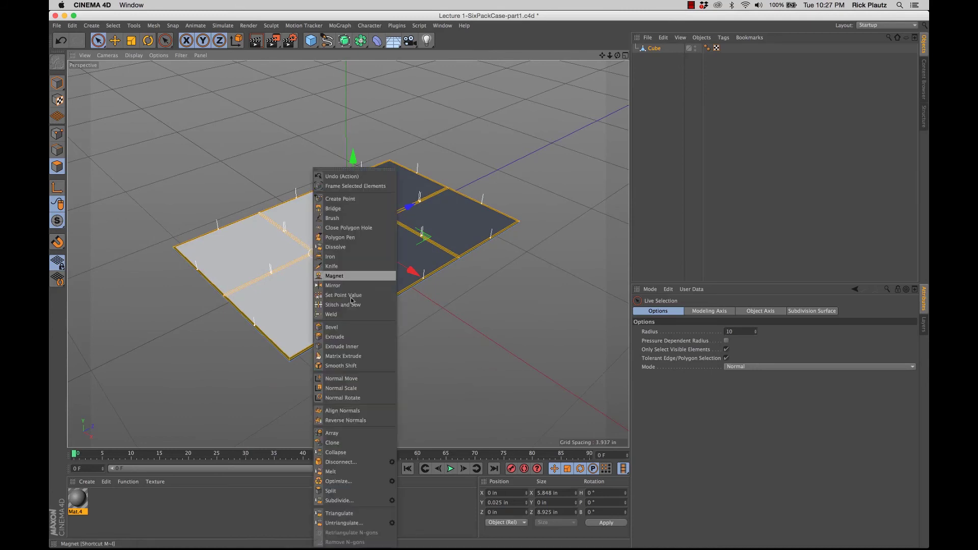
{"action": "left_click", "coordinate": [360, 337]}
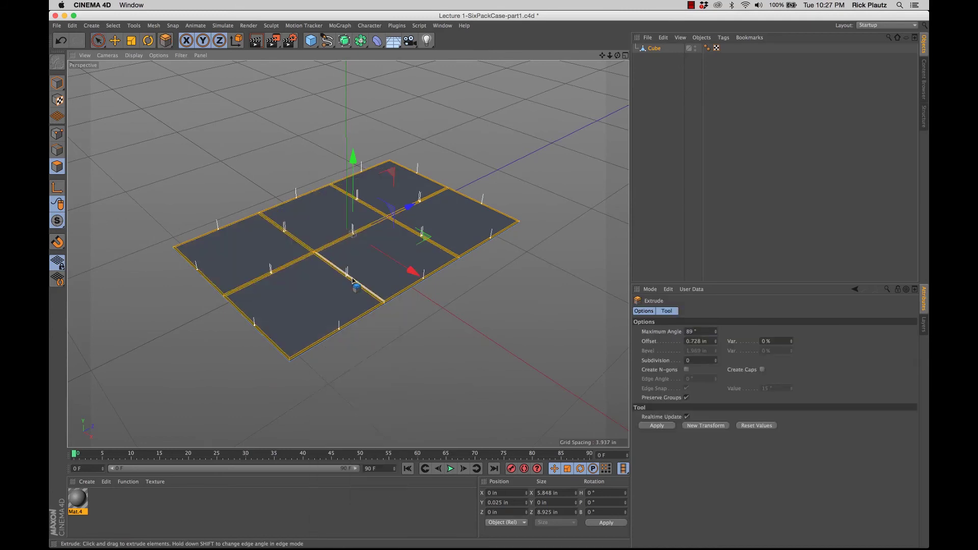
{"action": "left_click_drag", "start_coordinate": [354, 234], "coordinate": [353, 62]}
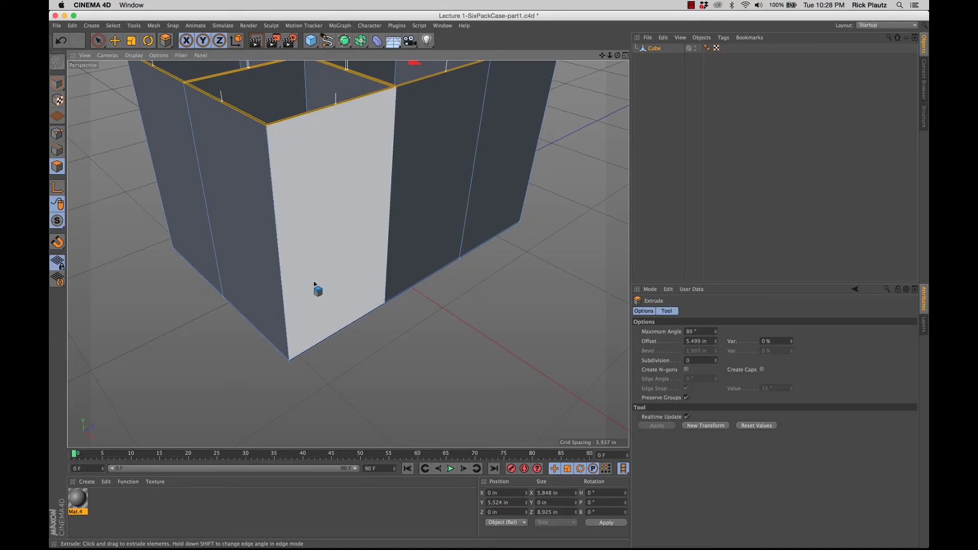
{"action": "scroll", "coordinate": [313, 288], "scroll_direction": "down", "scroll_amount": 5}
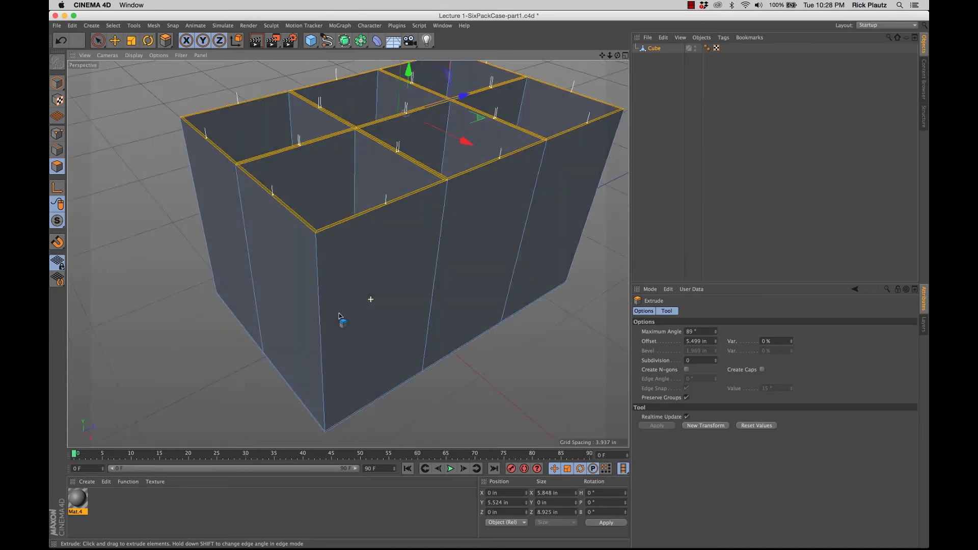
{"action": "scroll", "coordinate": [337, 324], "scroll_direction": "up", "scroll_amount": 5}
{"action": "scroll", "coordinate": [357, 315], "scroll_direction": "down", "scroll_amount": 5}
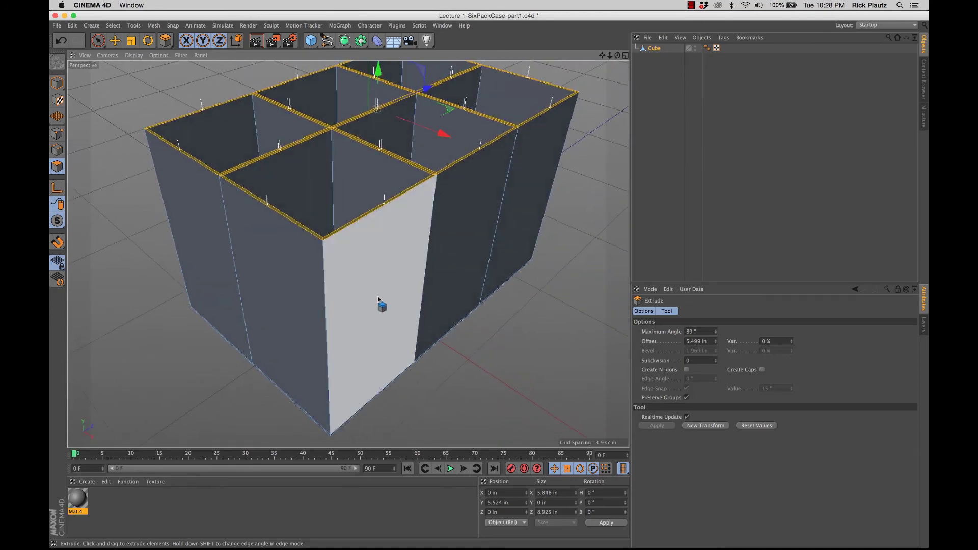
{"action": "scroll", "coordinate": [378, 300], "scroll_direction": "down", "scroll_amount": 5}
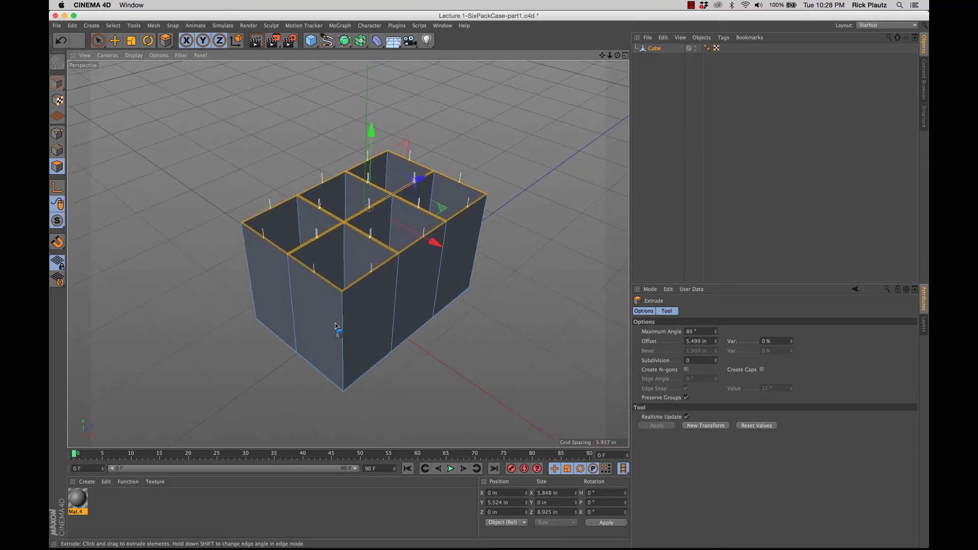
{"action": "left_click_drag", "start_coordinate": [337, 325], "coordinate": [338, 298], "text": "alt"}
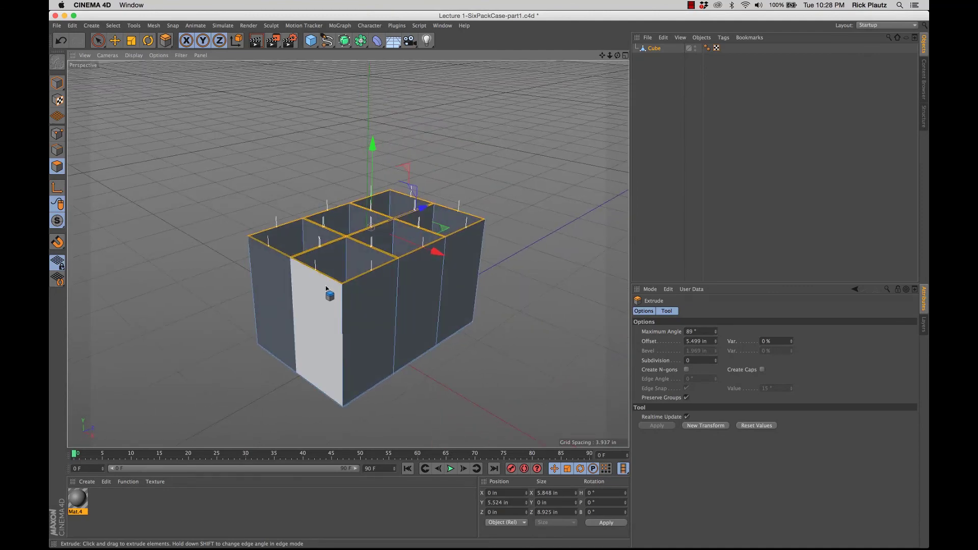
Select only the top strips of the long central divider with Live Selection
{"action": "scroll", "coordinate": [326, 285], "scroll_direction": "up", "scroll_amount": 5}
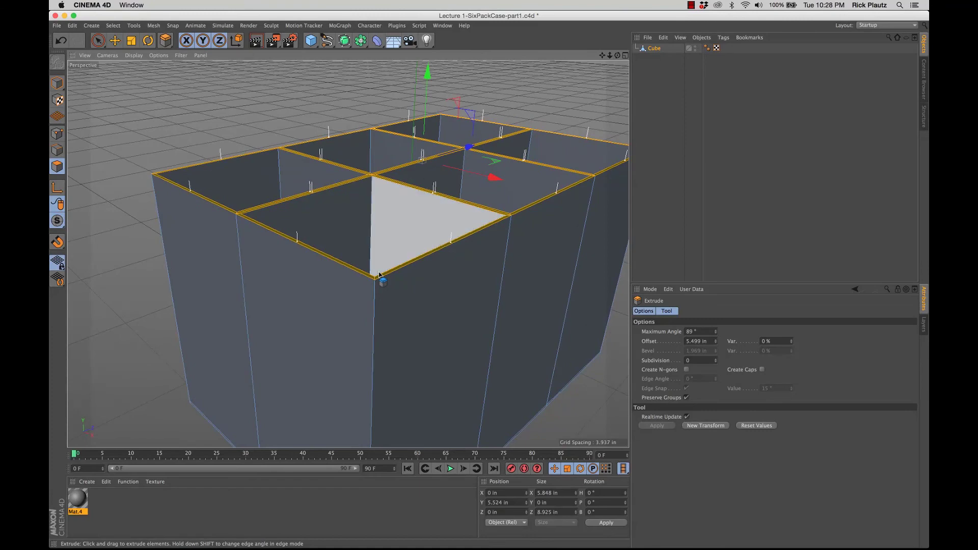
{"action": "left_click_drag", "start_coordinate": [379, 275], "coordinate": [439, 292], "text": "alt"}
{"action": "left_click", "coordinate": [99, 41]}
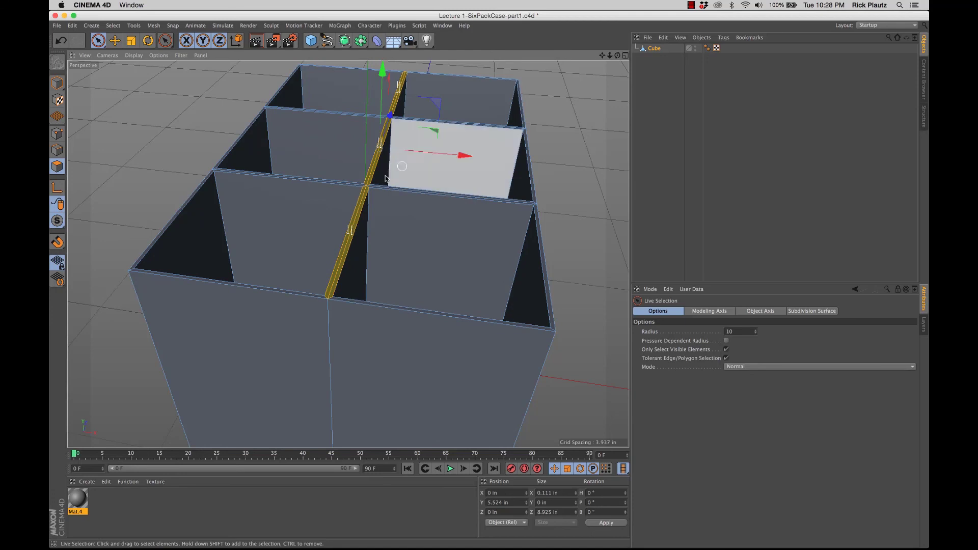
{"action": "key", "text": "super+z"}
{"action": "left_click_drag", "start_coordinate": [392, 157], "coordinate": [366, 160], "text": "alt"}
Extrude the central divider's top strips upward by about 2.236 in to form the handle wall
{"action": "right_click", "coordinate": [366, 160]}
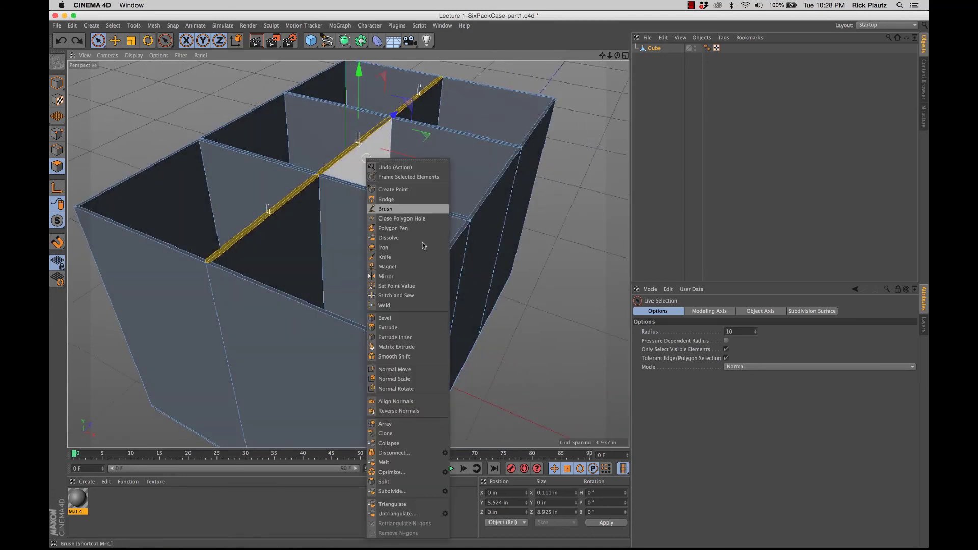
{"action": "left_click", "coordinate": [412, 332]}
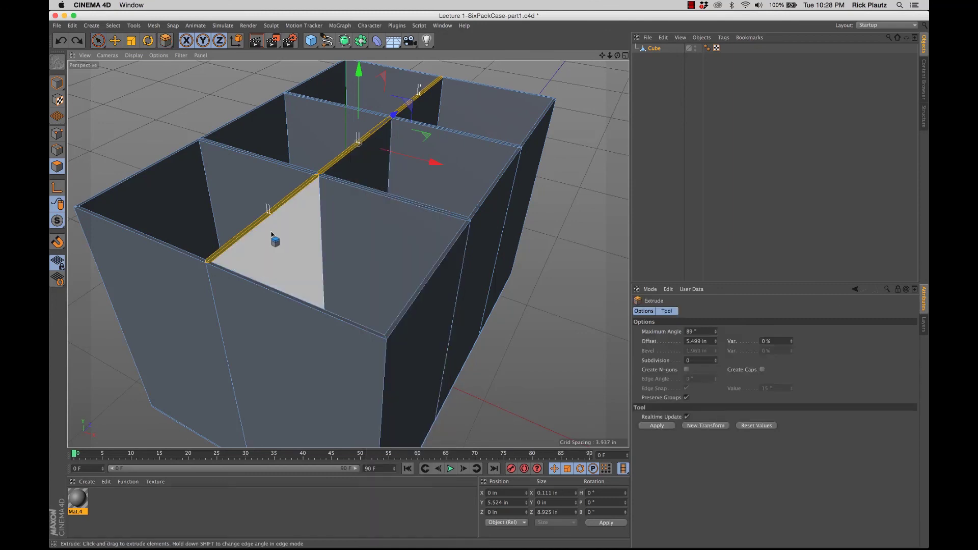
{"action": "left_click_drag", "start_coordinate": [412, 332], "coordinate": [512, 332]}
{"action": "left_click_drag", "start_coordinate": [256, 107], "coordinate": [252, 76]}
{"action": "left_click_drag", "start_coordinate": [347, 253], "coordinate": [229, 248], "text": "alt"}
Raise the handle wall's top polygons along the Y axis to about 8.197 in
{"action": "left_click_drag", "start_coordinate": [295, 184], "coordinate": [320, 160], "text": "alt"}
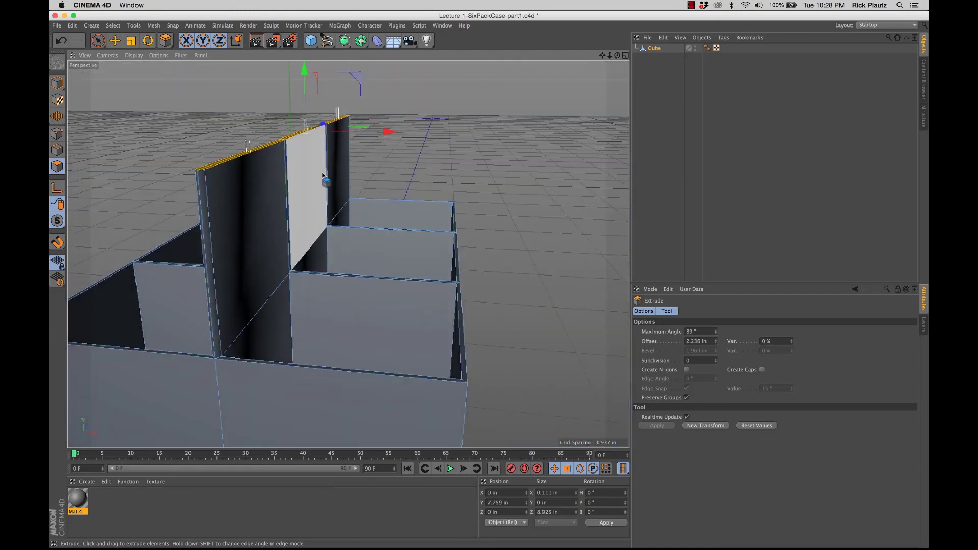
{"action": "right_click_drag", "start_coordinate": [323, 181], "coordinate": [281, 201], "text": "alt"}
{"action": "left_click_drag", "start_coordinate": [282, 201], "coordinate": [270, 180], "text": "alt"}
{"action": "left_click_drag", "start_coordinate": [333, 107], "coordinate": [334, 96]}
{"action": "left_click_drag", "start_coordinate": [303, 204], "coordinate": [285, 224], "text": "alt"}
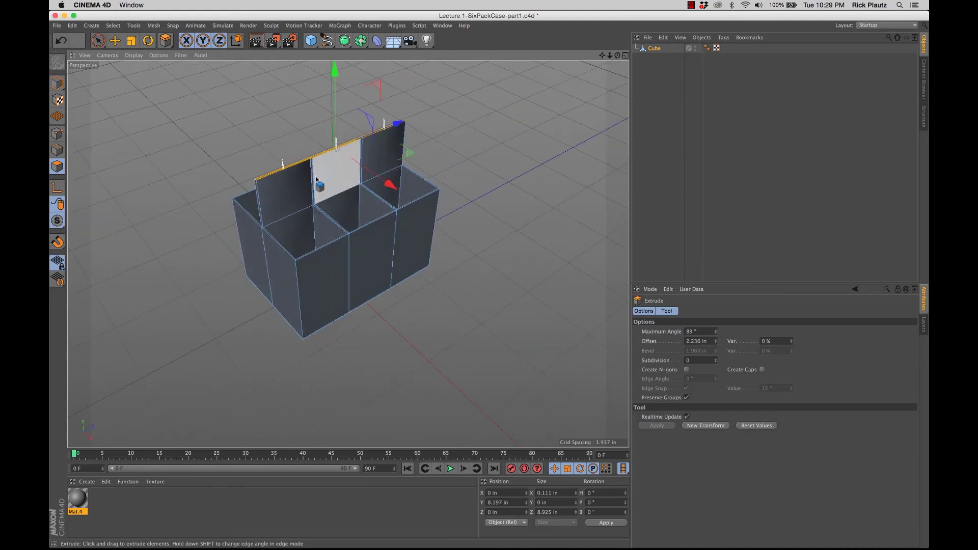